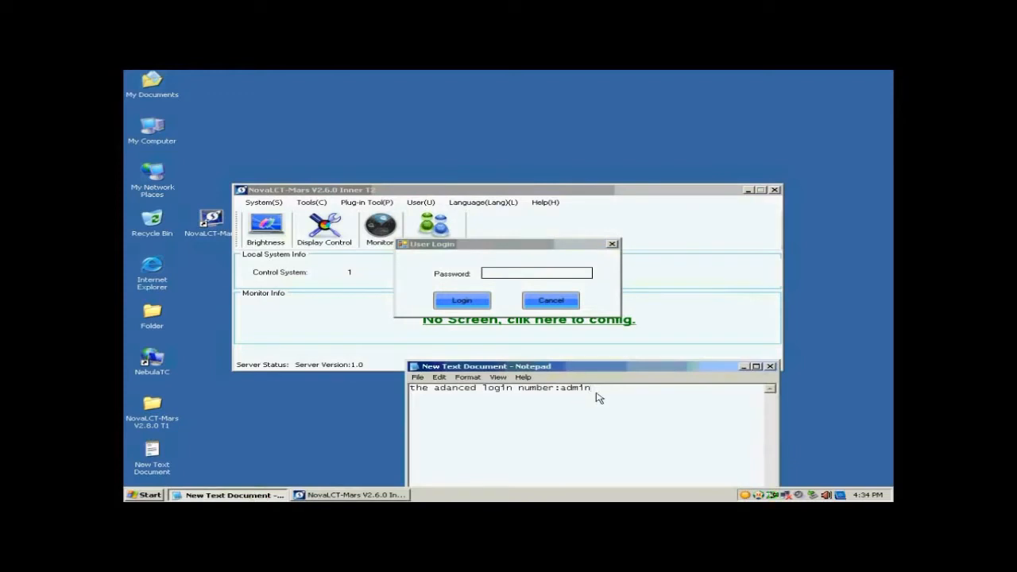
Step: Log in as advanced user with the noted password and open Screen Config for COM3 at the Sending Board page
left_click_drag(594, 388, 560, 389)
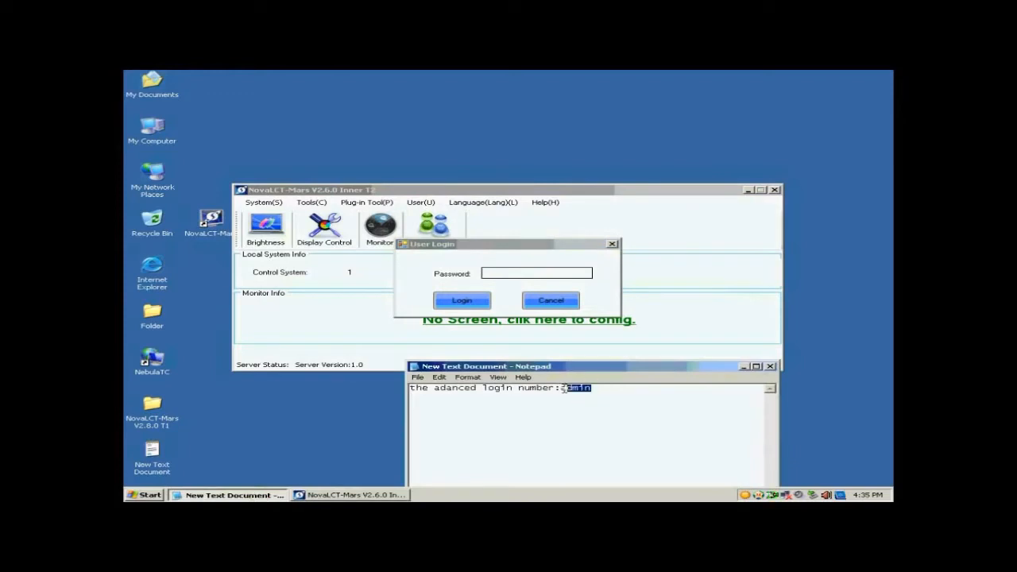
left_click(535, 275)
type("ad")
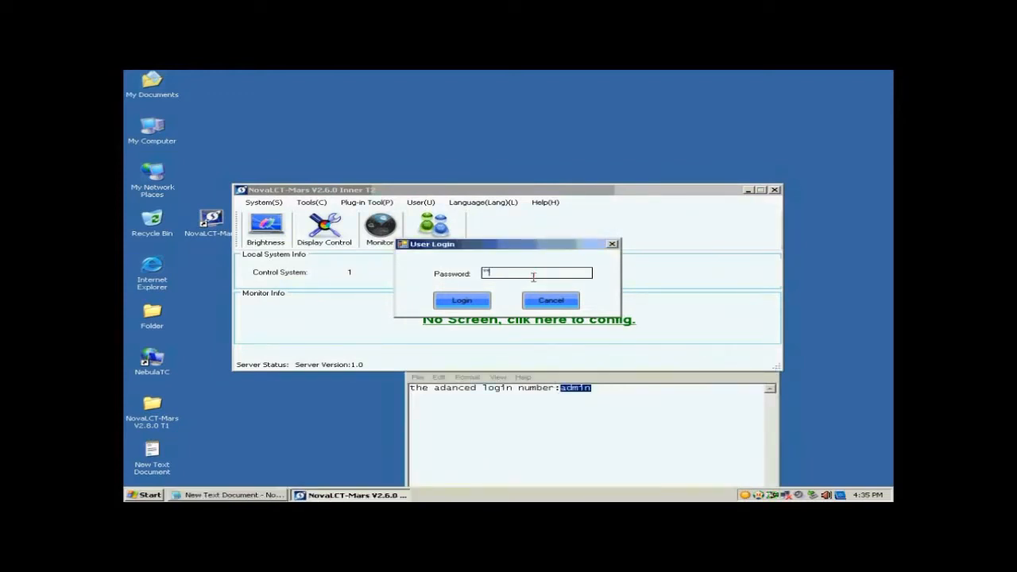
type("min")
left_click(460, 301)
left_click(268, 229)
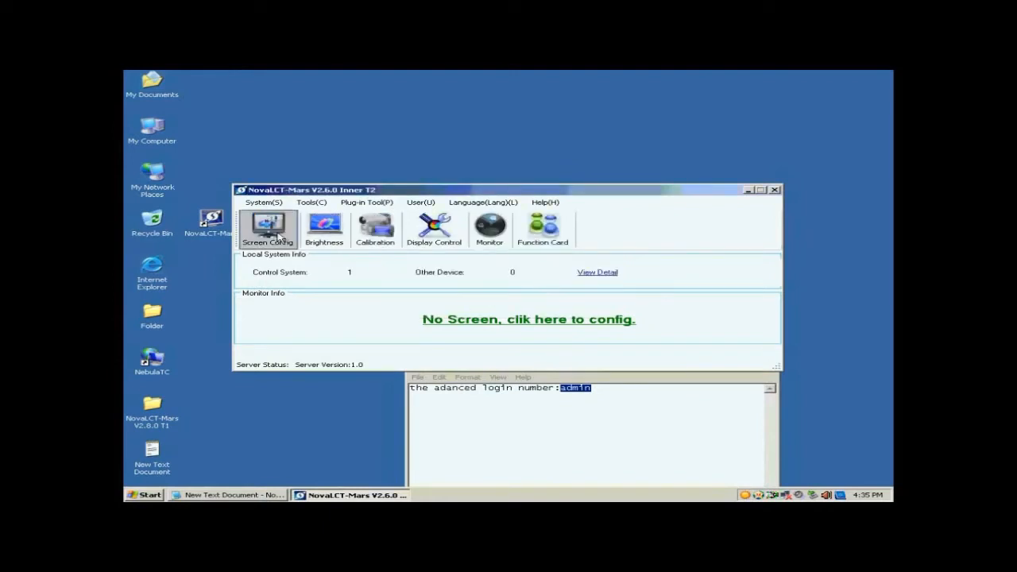
left_click(560, 335)
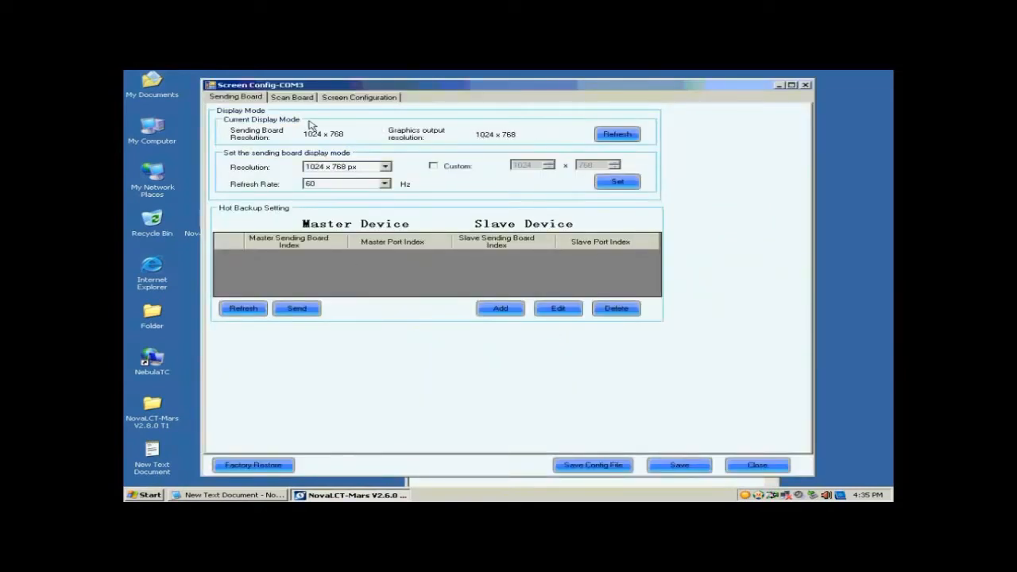
Step: Apply a 1024 × 768 sending board resolution, then launch Smart Setting from the Scan Board page
left_click(385, 168)
left_click(367, 178)
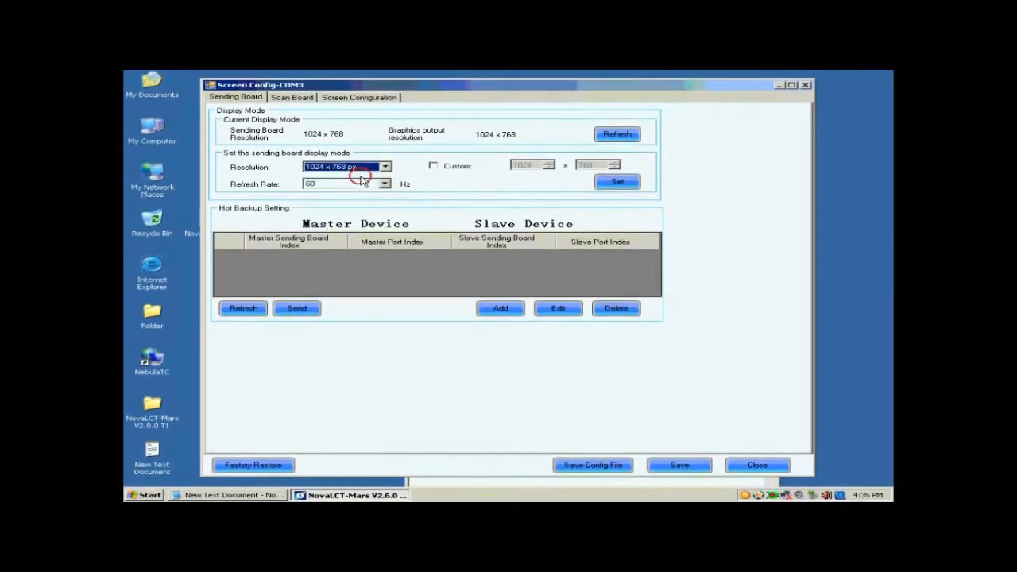
left_click(615, 182)
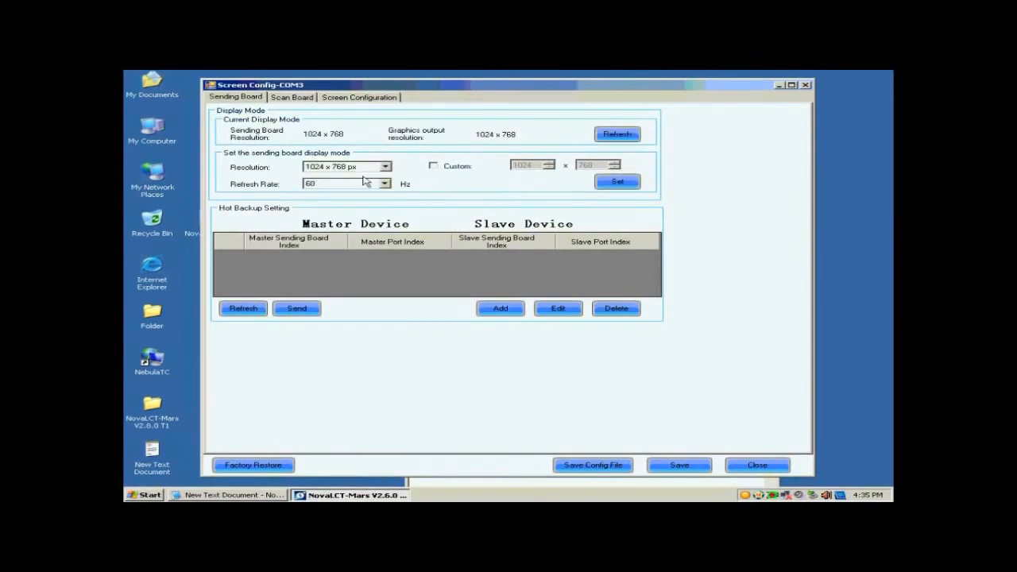
left_click(286, 97)
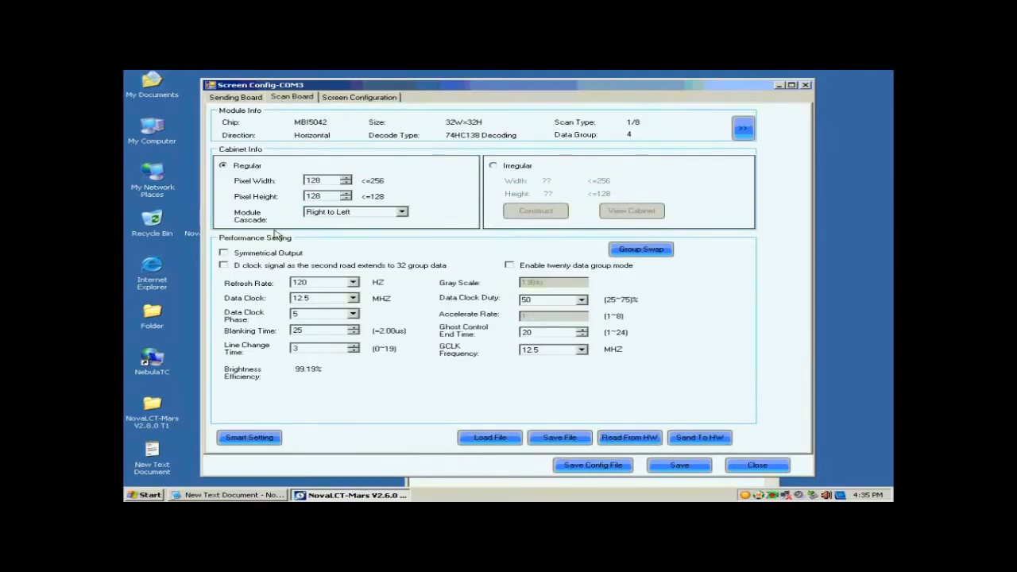
left_click(253, 440)
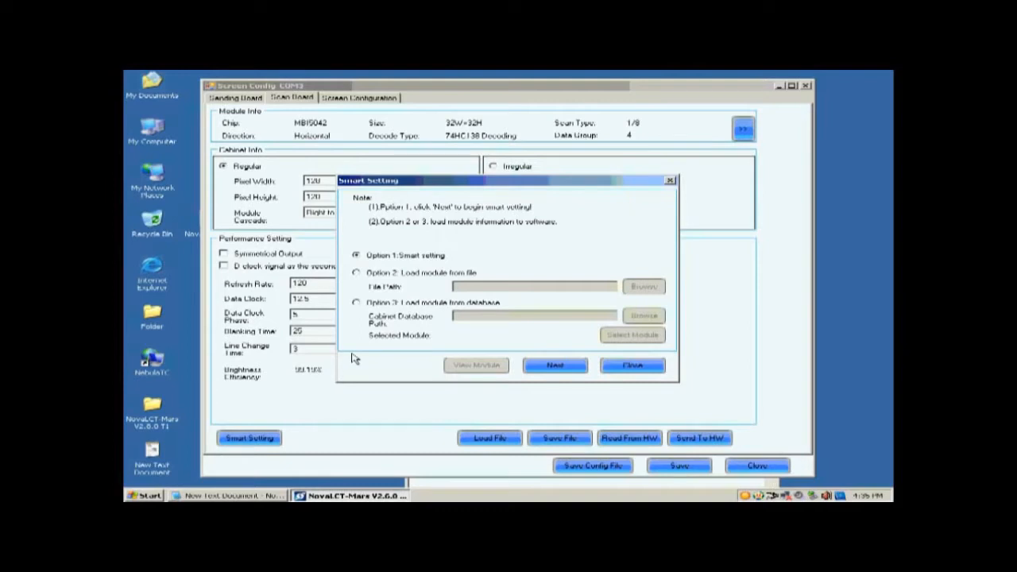
Step: Choose Concurrent data type, MBI5036 chip, a regular 32 × 32 module and 74HC138 decoding
left_click(546, 363)
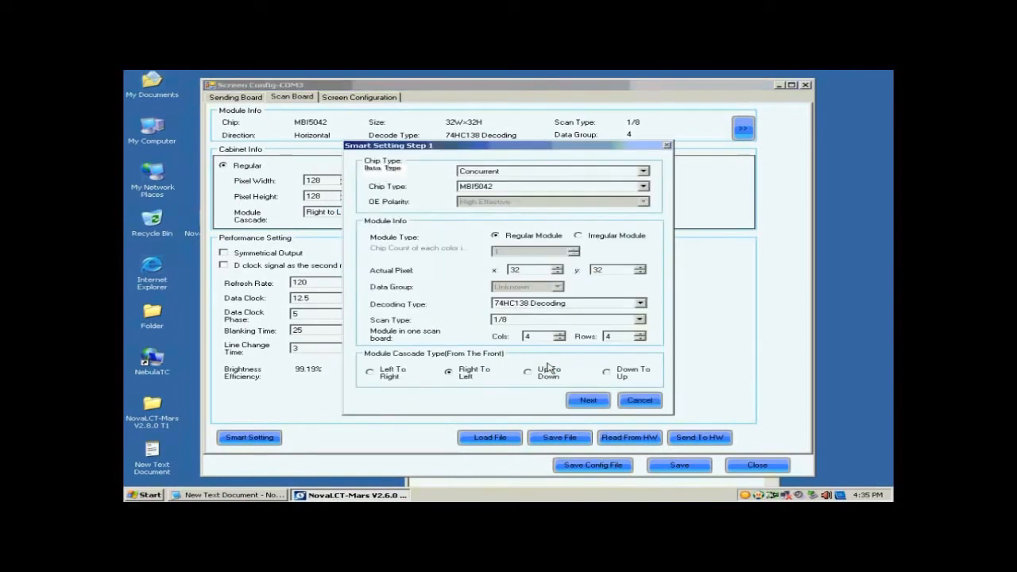
left_click(509, 172)
left_click(510, 179)
left_click(511, 186)
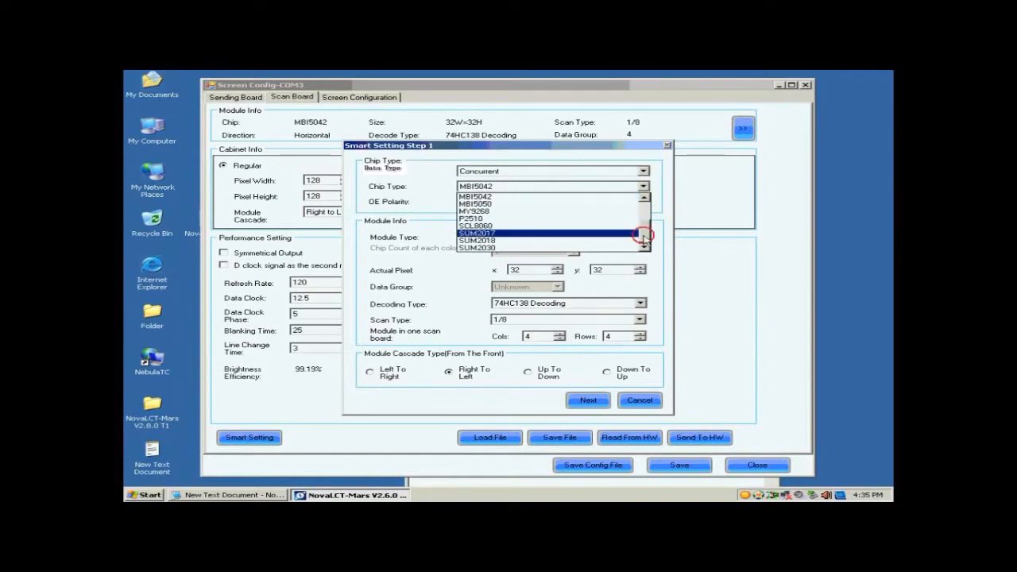
left_click_drag(643, 235, 643, 213)
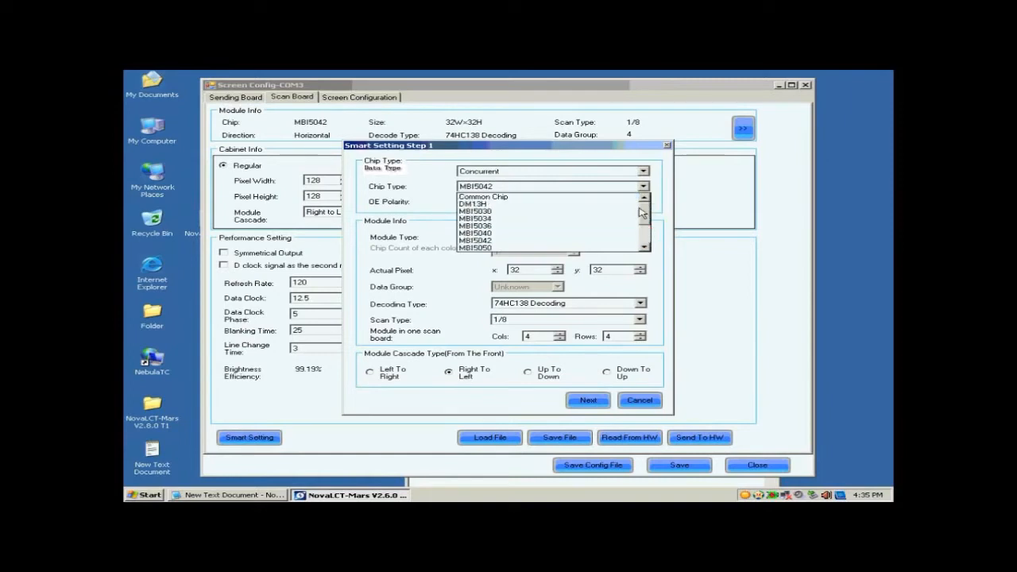
left_click(516, 226)
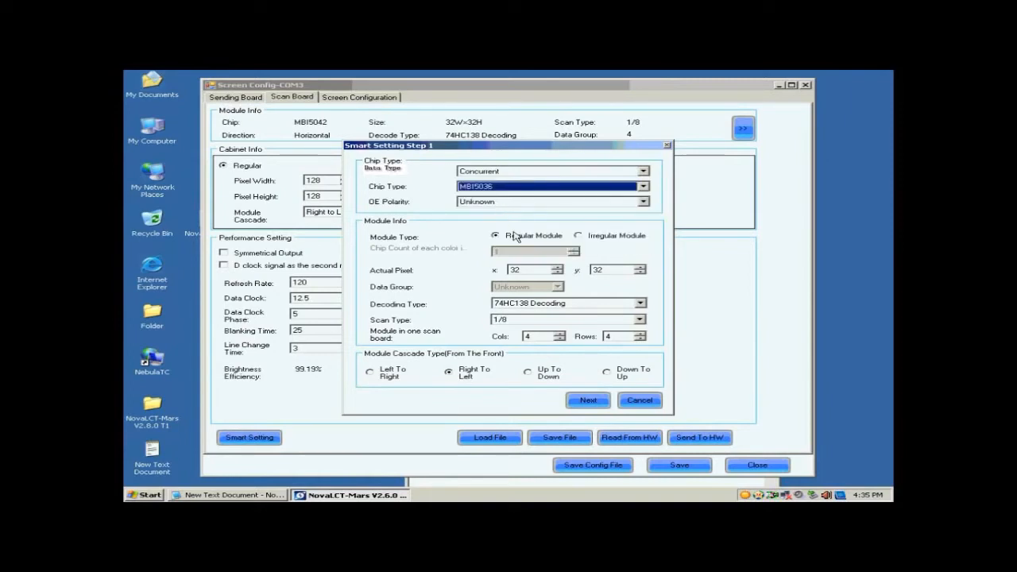
left_click(513, 236)
left_click(515, 270)
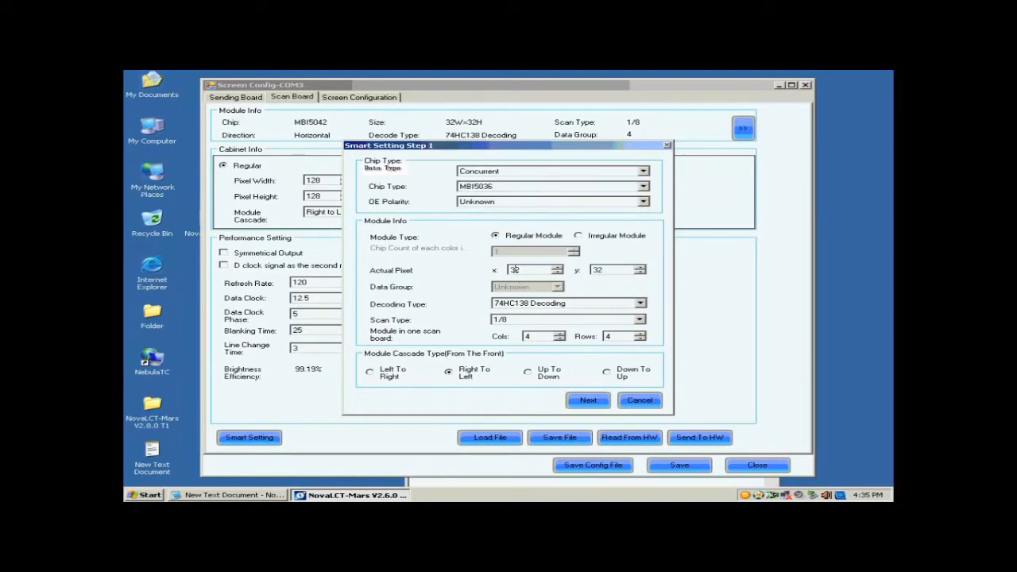
left_click(597, 270)
left_click(539, 305)
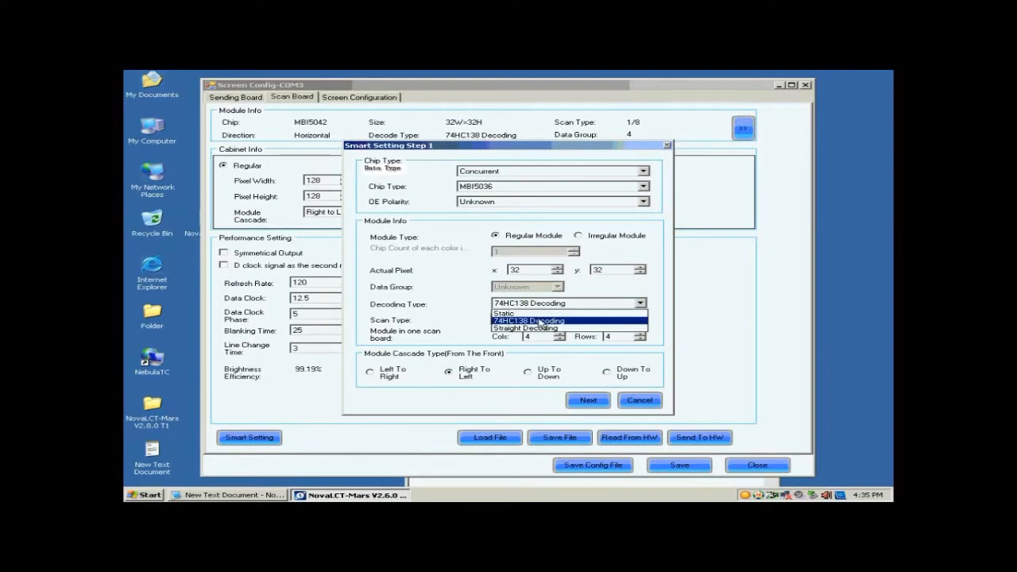
left_click(540, 322)
Step: Set the scan type to Unknown, with 1 module column and 1 module row
left_click(526, 320)
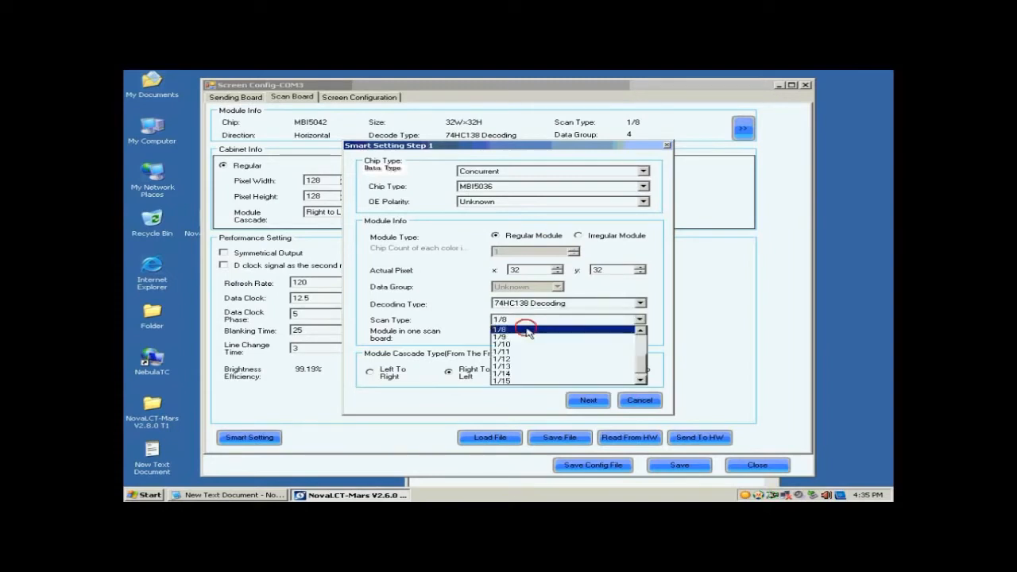
left_click(527, 330)
left_click(614, 321)
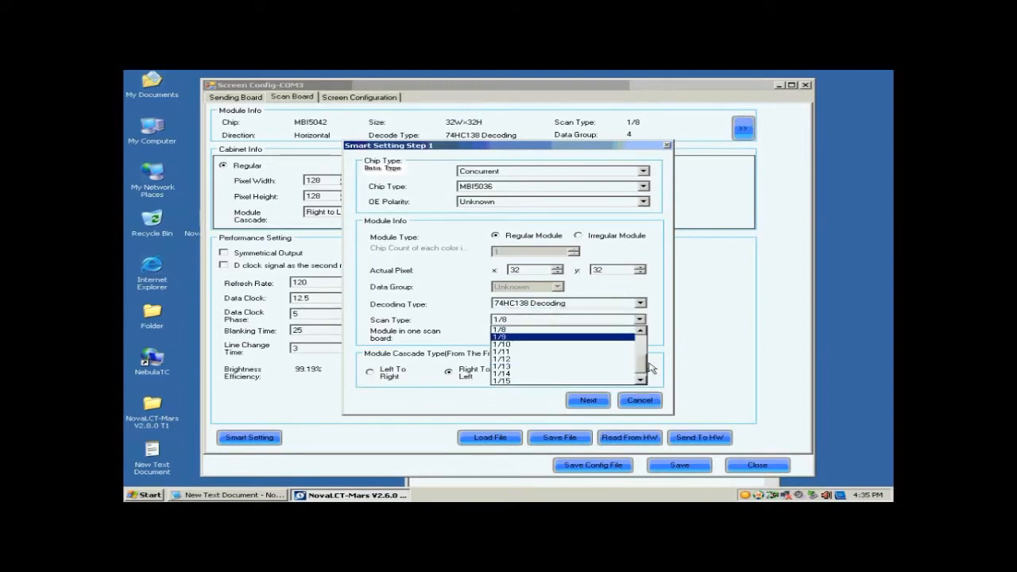
left_click_drag(645, 367, 641, 342)
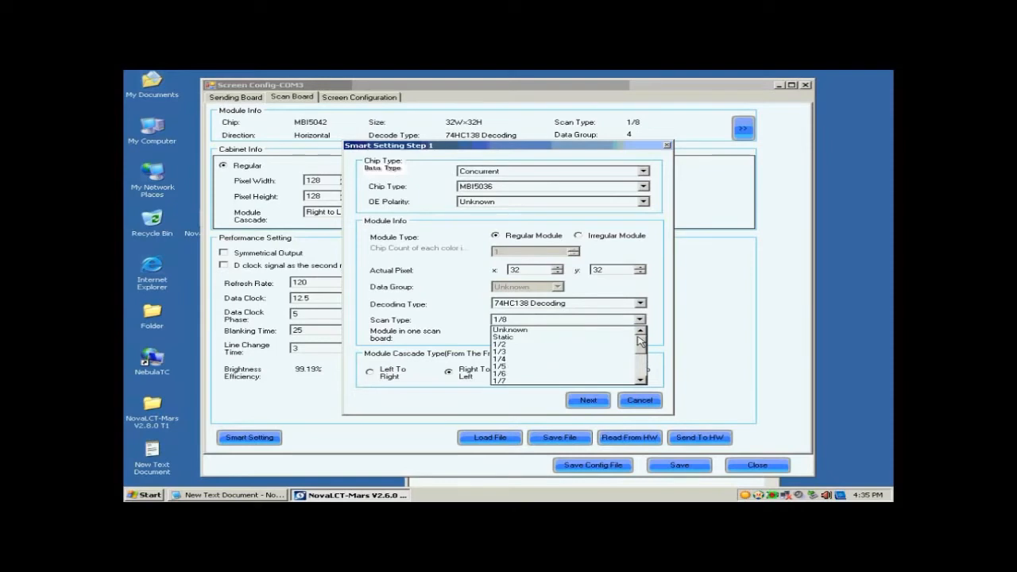
left_click(601, 330)
left_click(549, 336)
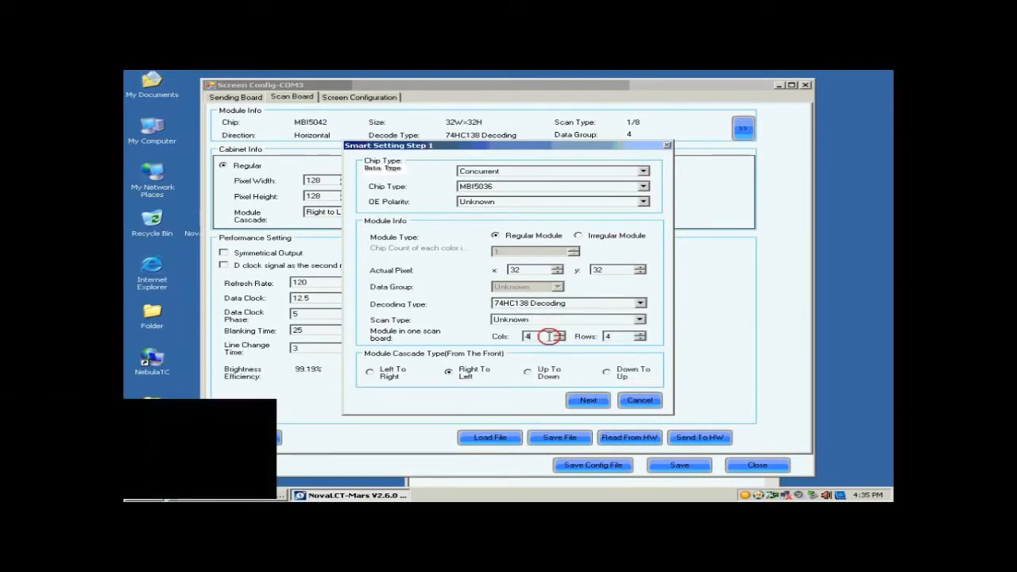
key("BackSpace")
type("1")
left_click(611, 336)
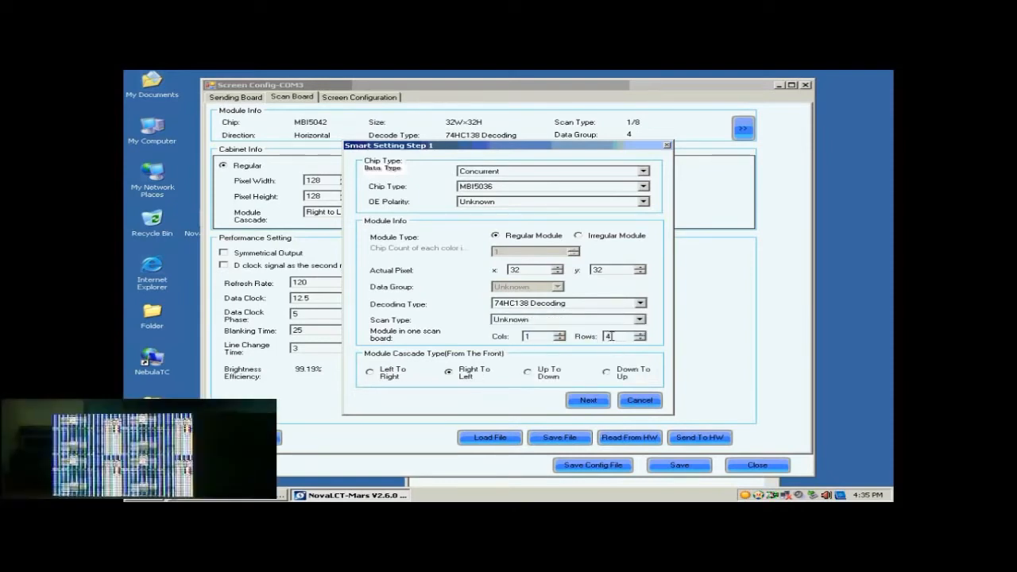
key("BackSpace")
type("1")
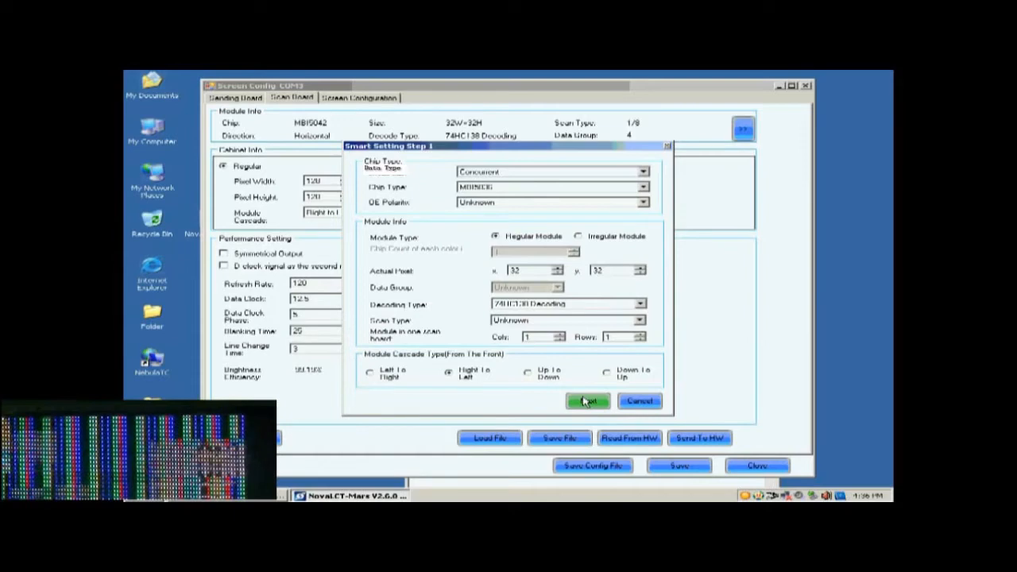
Step: Confirm the module shows Black and match colour statuses Green, Blue and Red B Or Black
left_click(585, 401)
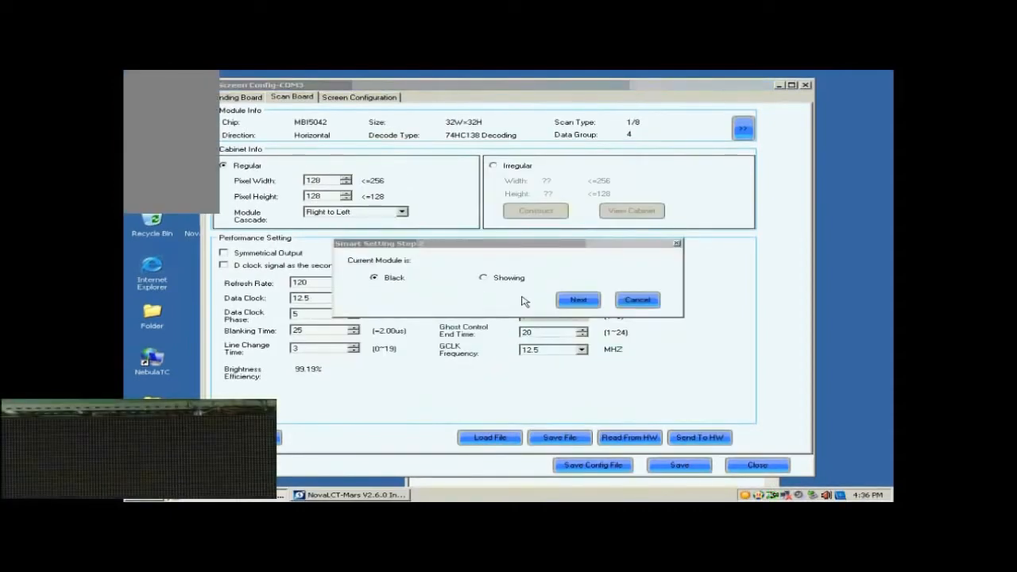
left_click(572, 303)
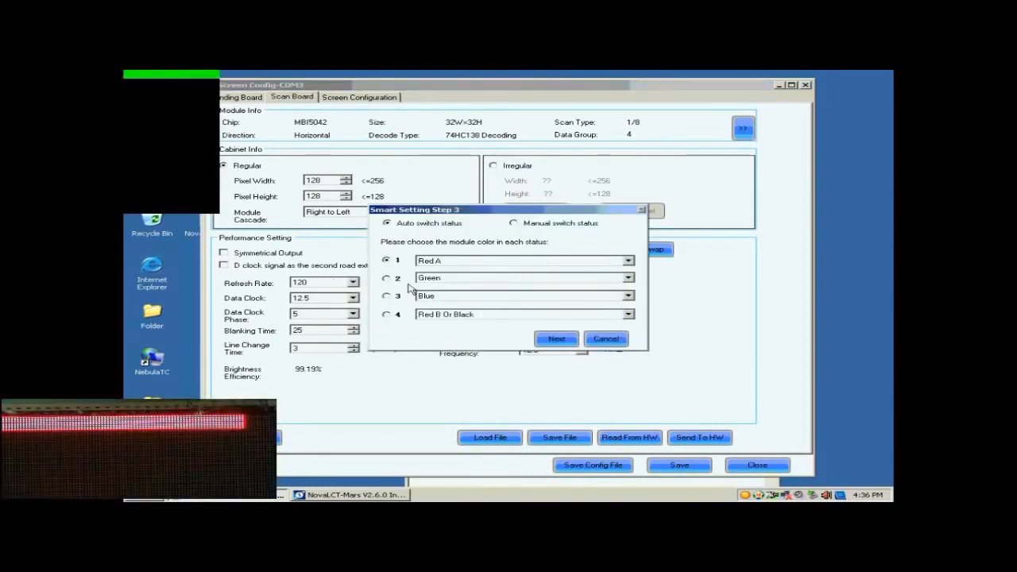
left_click(387, 278)
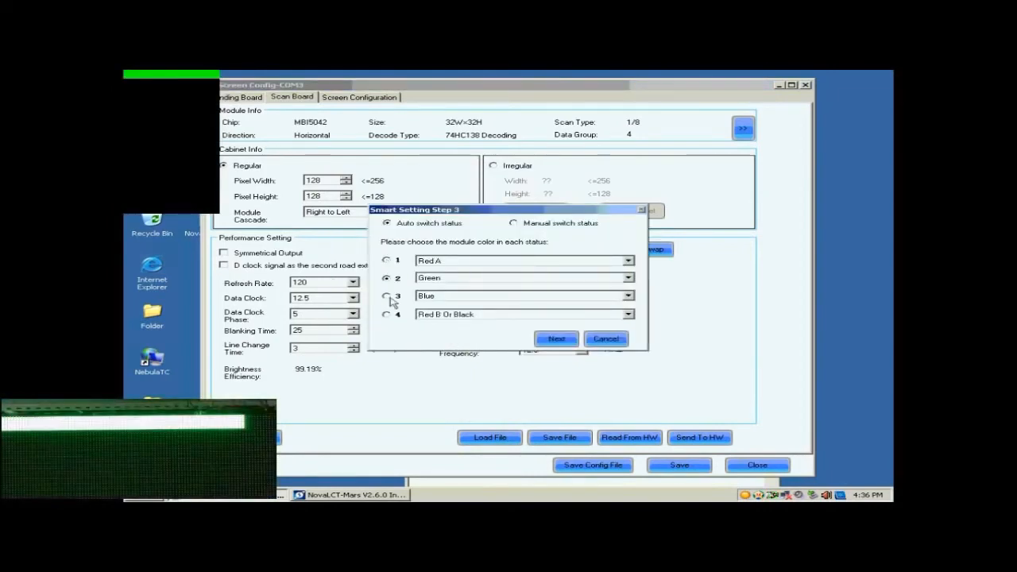
left_click(388, 297)
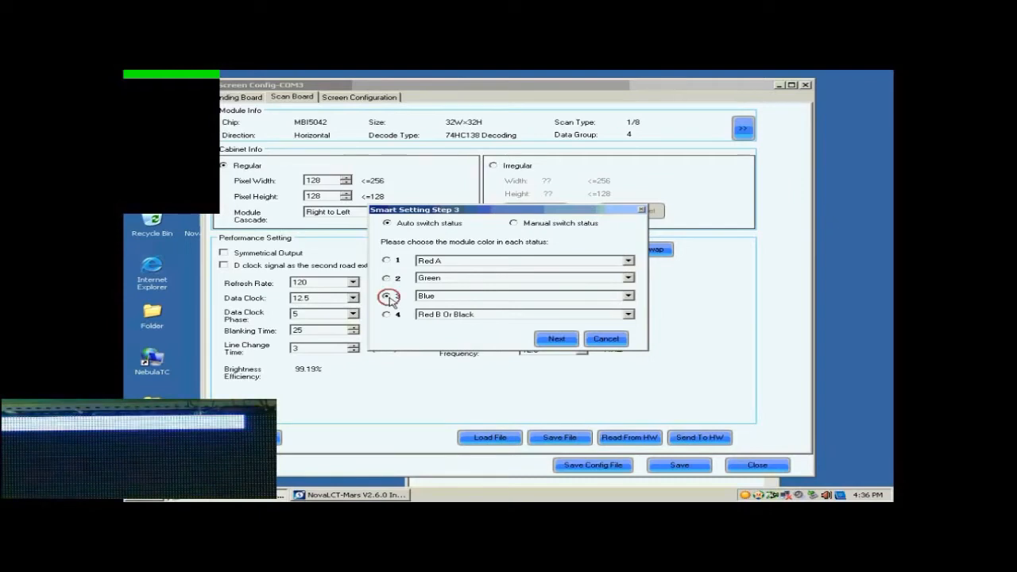
left_click(387, 314)
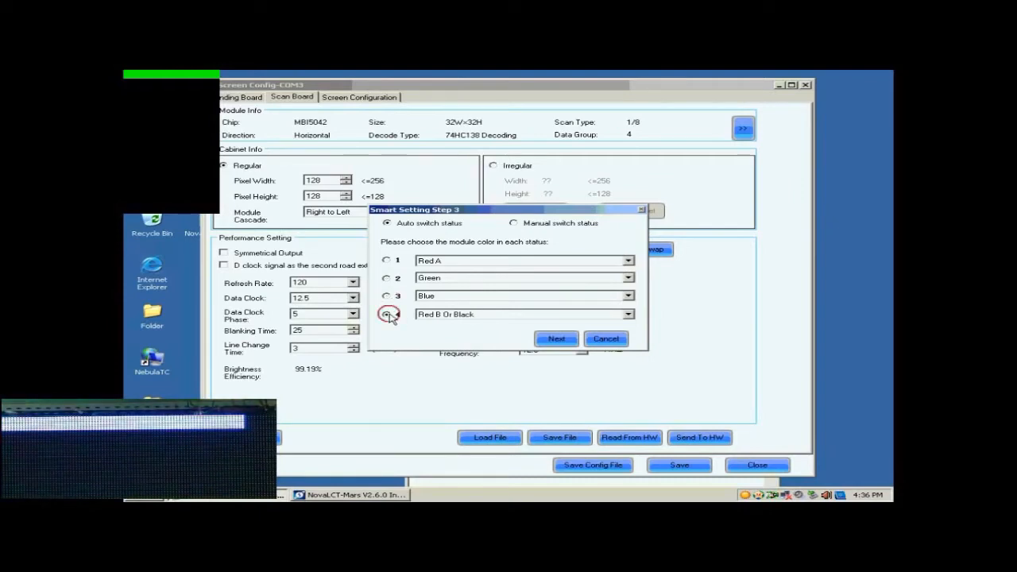
left_click(556, 340)
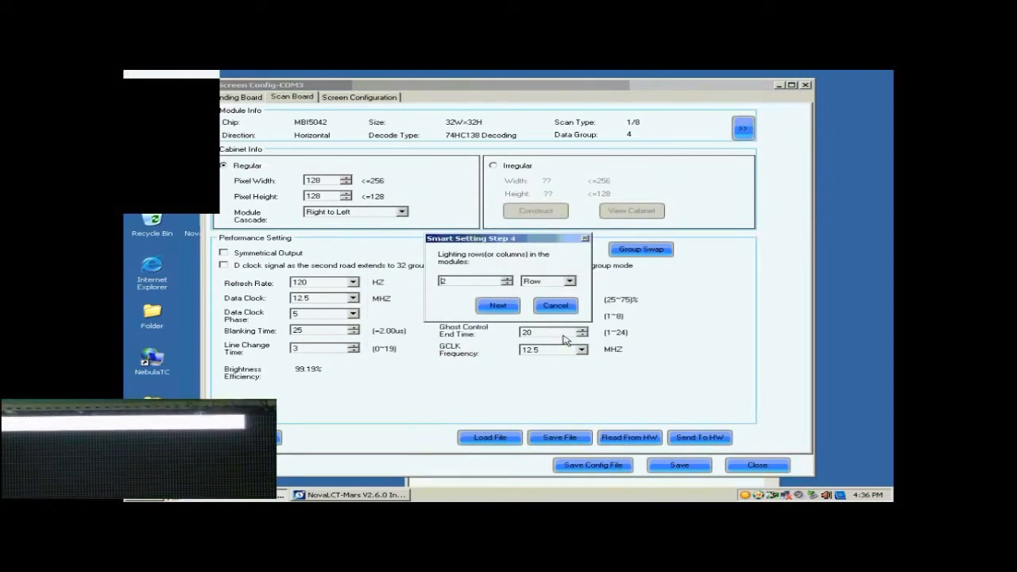
Step: Enter 8 lit rows in Step 4 and 1 in Step 5 to generate the lighting-point grid
left_click(466, 282)
left_click_drag(466, 282, 406, 278)
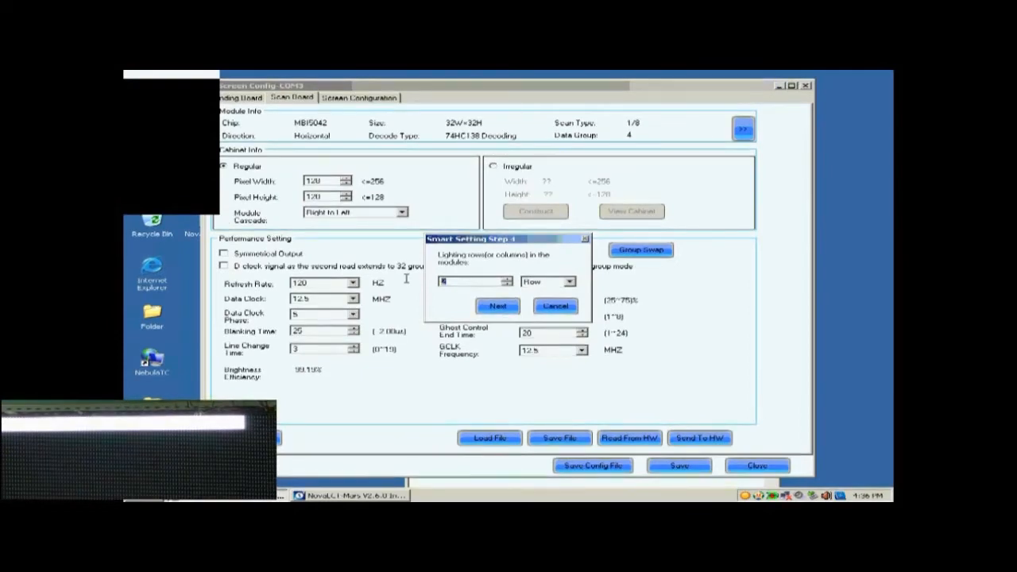
type("8")
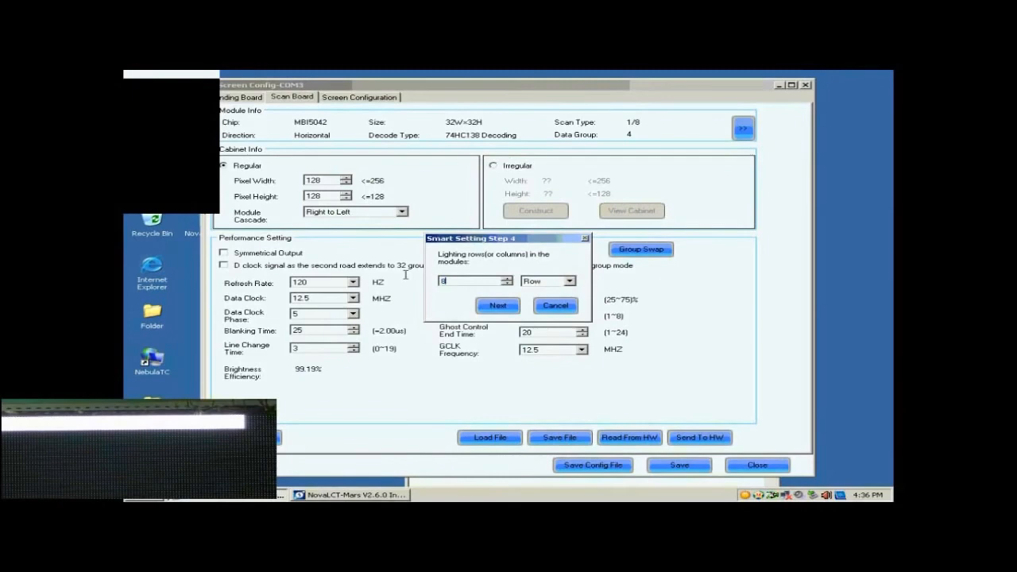
left_click(500, 306)
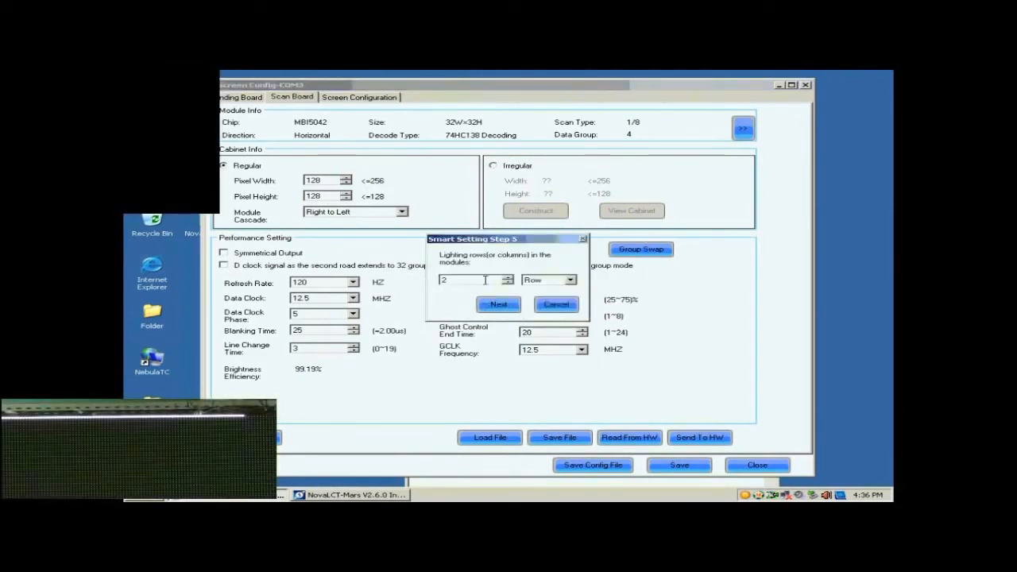
left_click_drag(486, 280, 431, 283)
type("1")
left_click(497, 306)
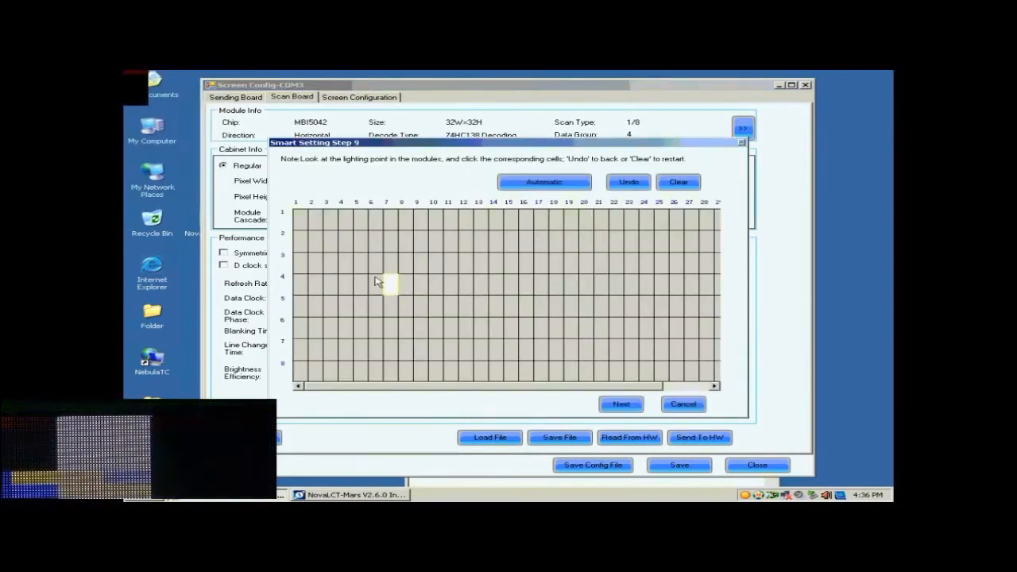
Step: Mark lit points in columns 1–17 of the first row, then auto-fill the rest of the row
left_click(301, 222)
left_click(315, 222)
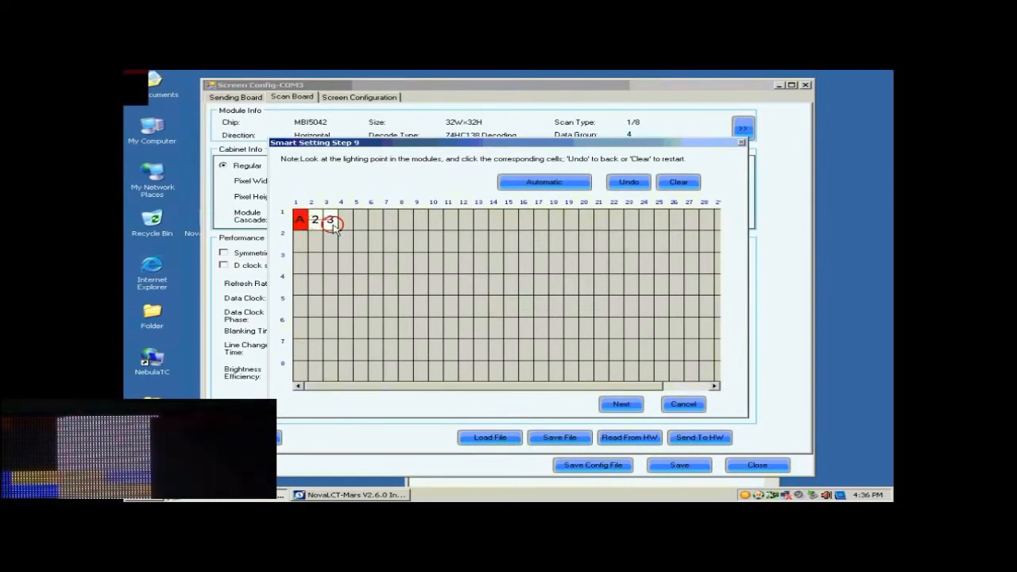
left_click(331, 224)
left_click(345, 224)
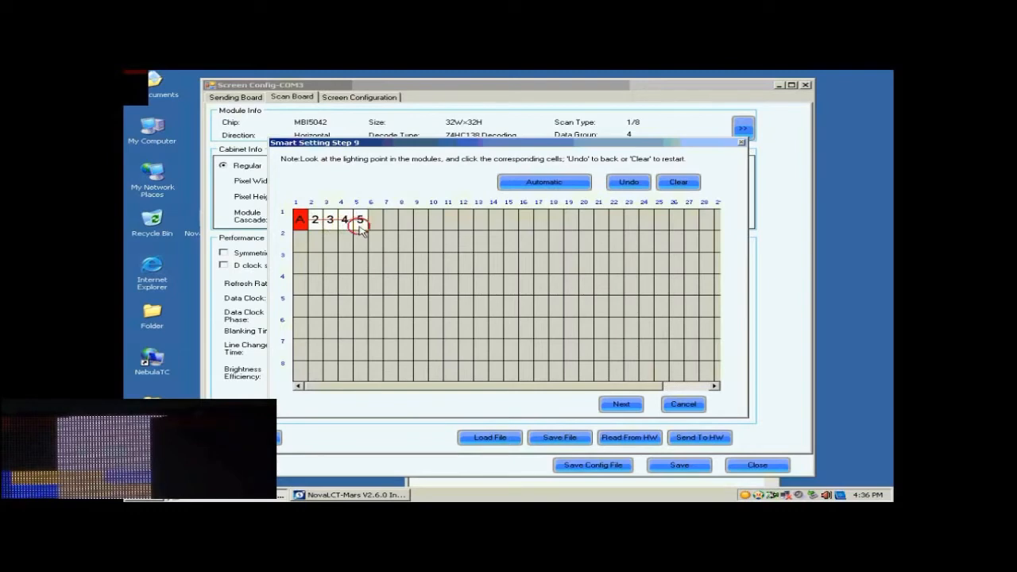
left_click(360, 223)
left_click(375, 224)
left_click(391, 225)
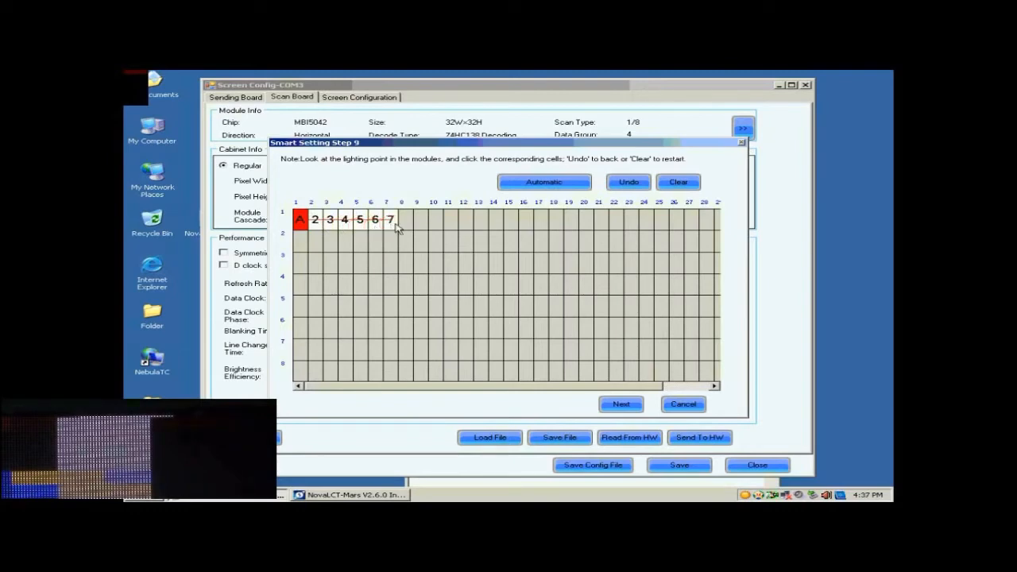
left_click(405, 224)
left_click(421, 224)
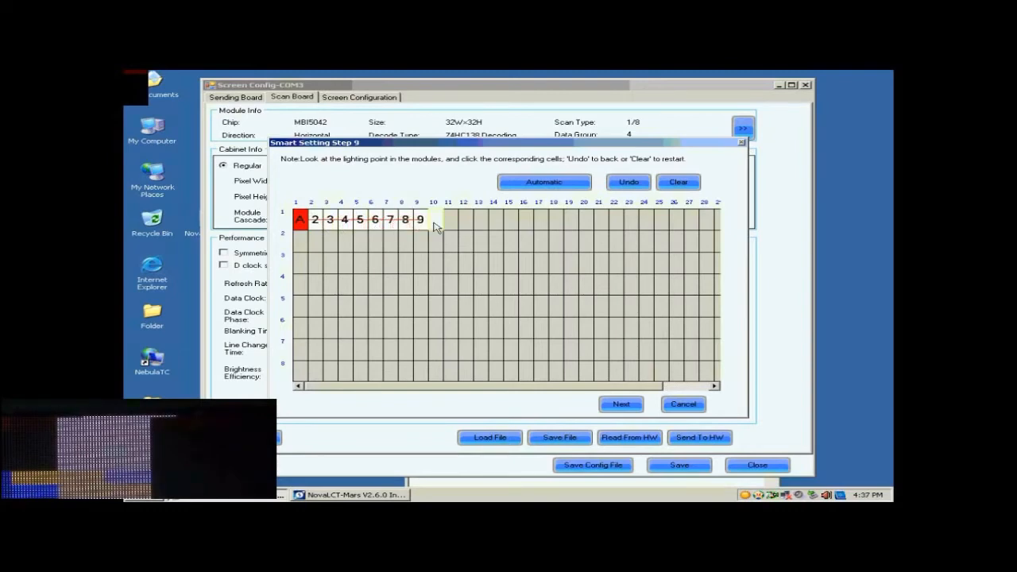
left_click(435, 225)
left_click(451, 224)
left_click(466, 224)
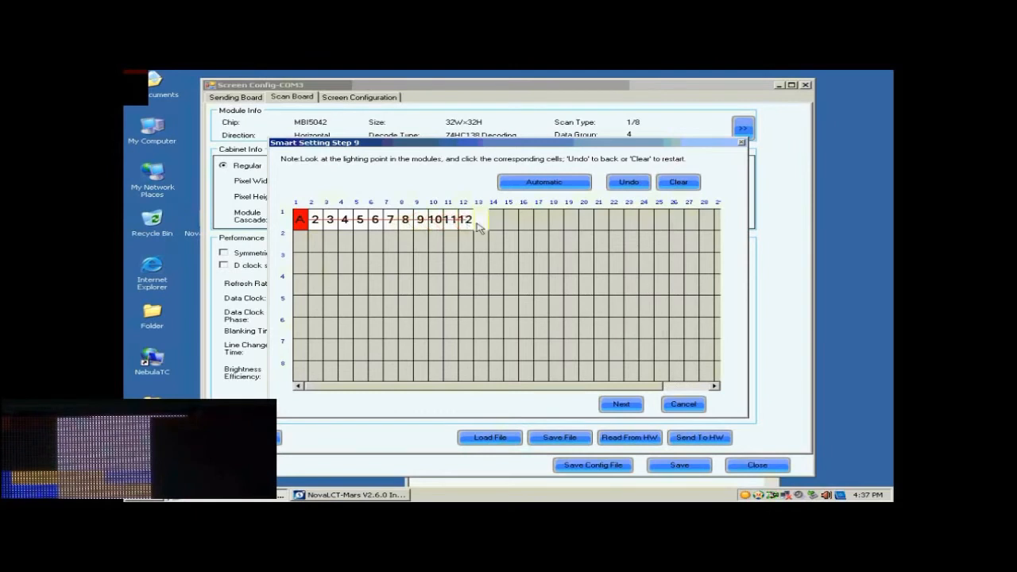
left_click(480, 225)
left_click(496, 225)
left_click(511, 225)
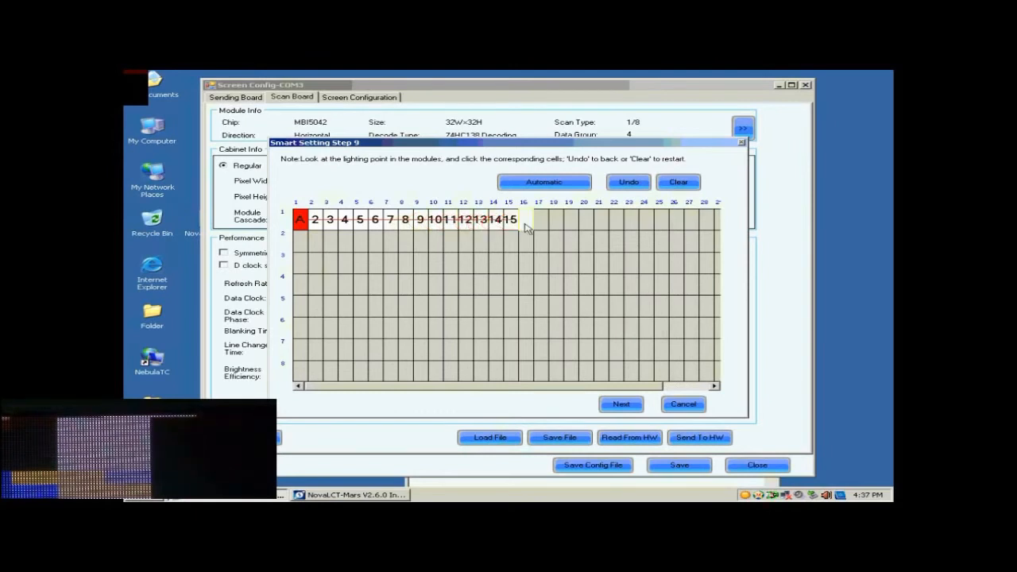
left_click(526, 226)
left_click(541, 225)
left_click(537, 183)
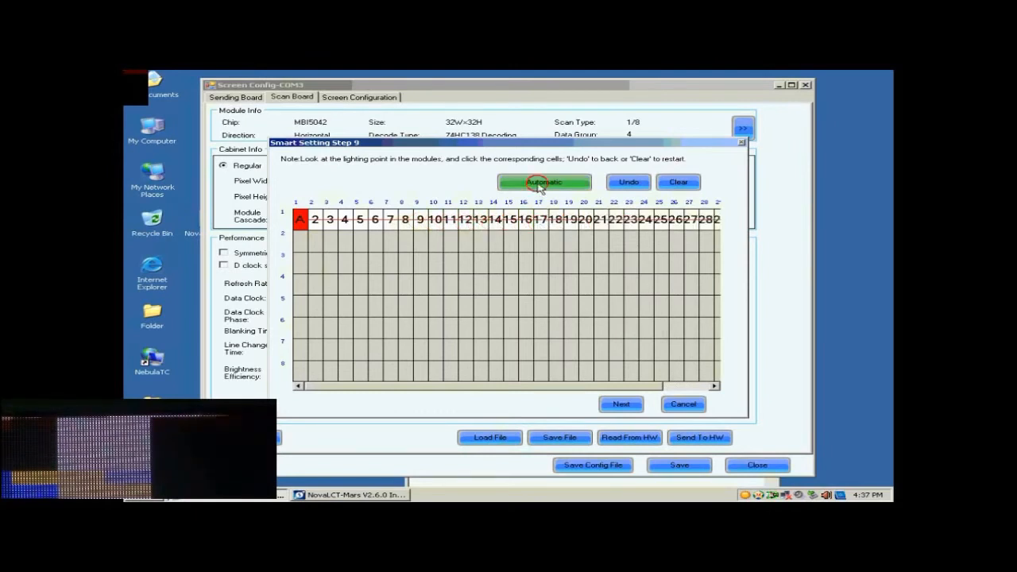
Step: Mark the first-column lit points as rows B through H and complete the line table
left_click(300, 240)
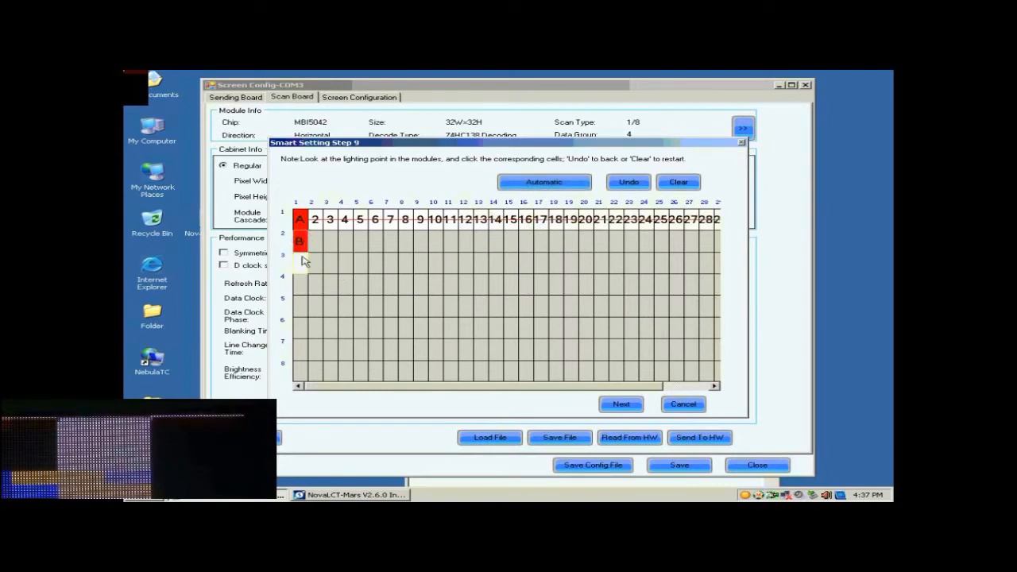
left_click(302, 263)
left_click(301, 284)
left_click(299, 305)
left_click(298, 326)
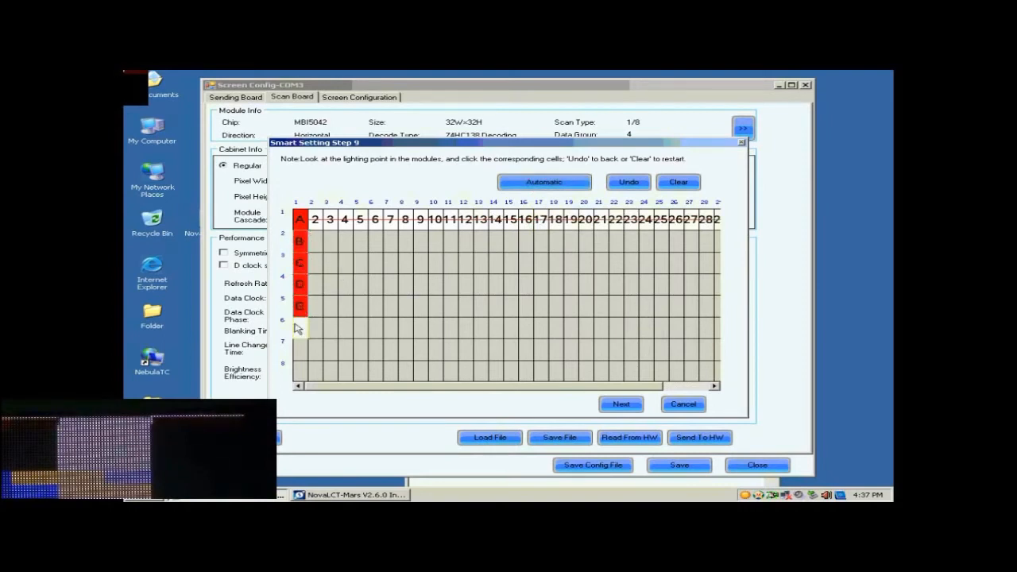
left_click(299, 348)
left_click(300, 370)
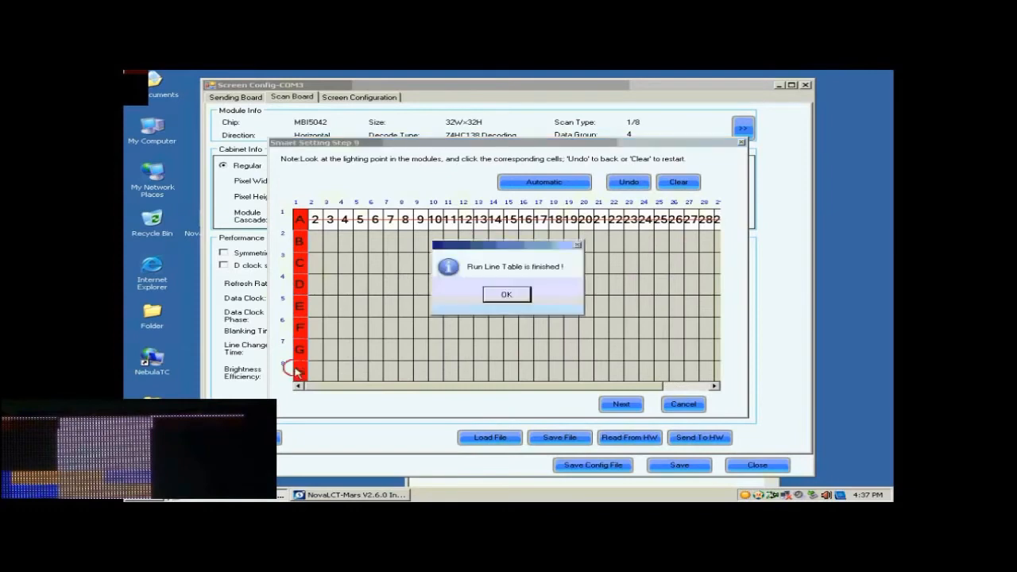
left_click(508, 295)
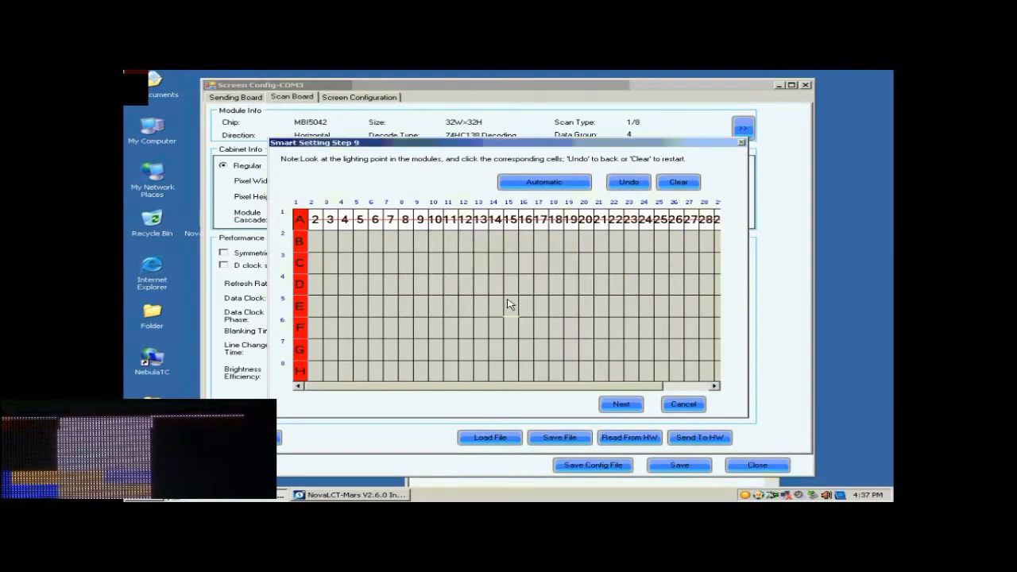
left_click(622, 405)
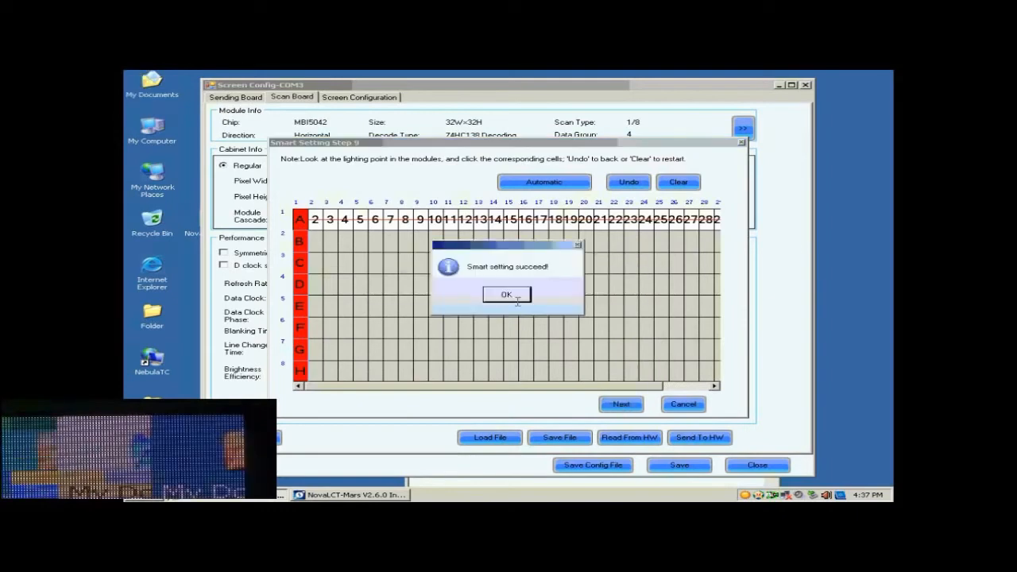
Step: Finish smart setting without saving the module and size the cabinet to 128 × 128 pixels
left_click(508, 295)
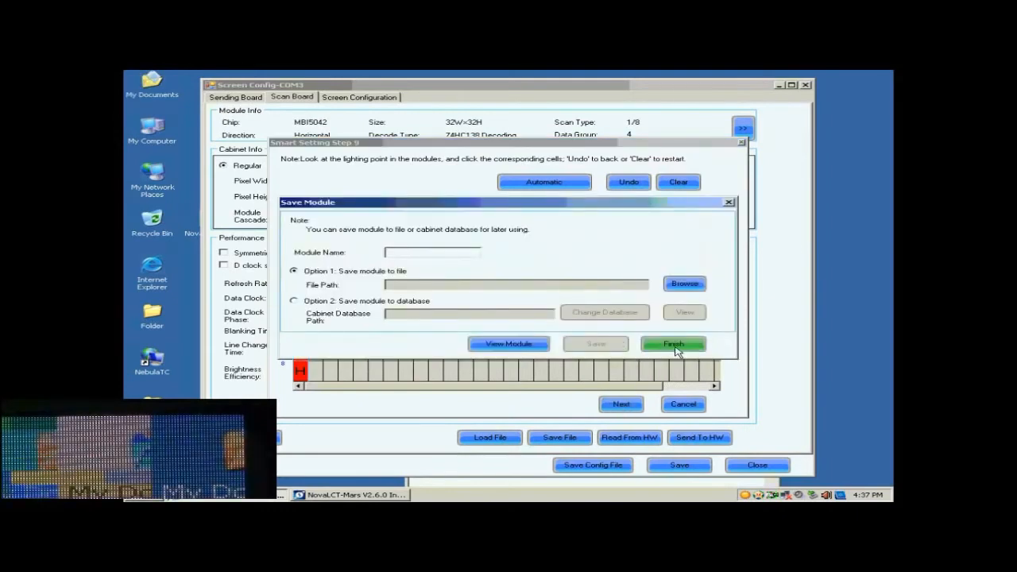
left_click(675, 346)
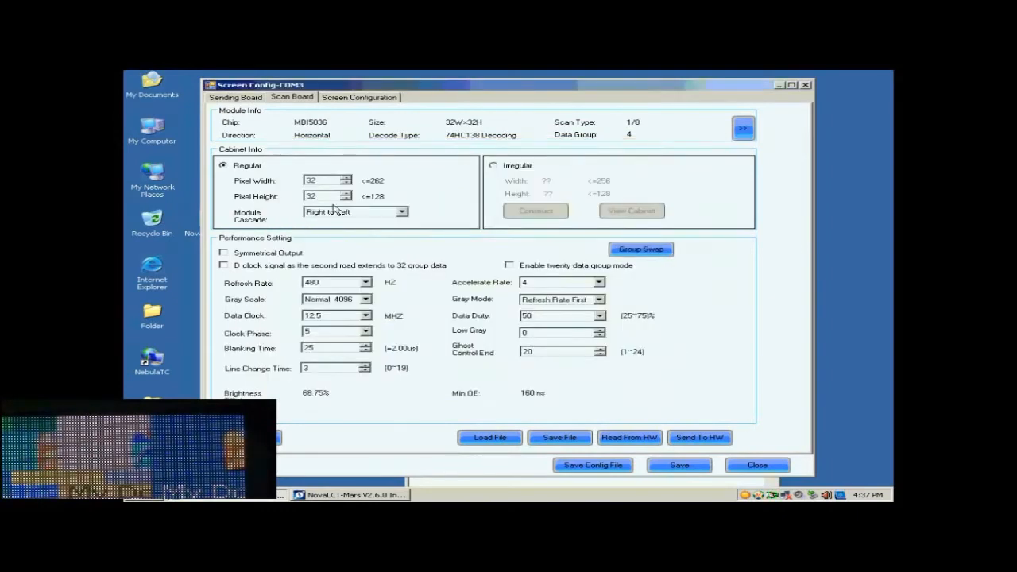
double_click(328, 182)
type("128")
double_click(324, 196)
type("128")
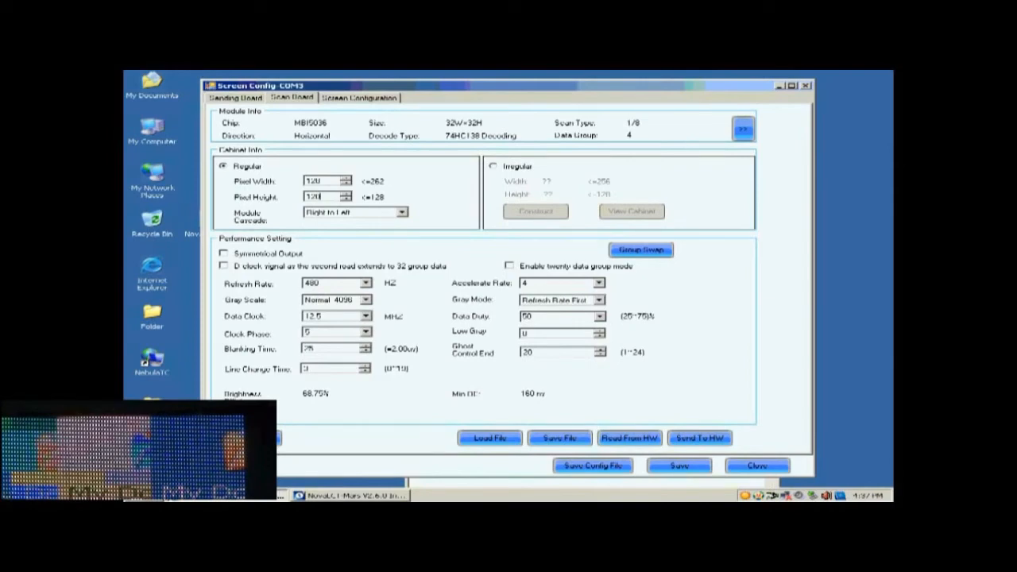
Step: Set Normal 16384 gray scale, Refresh Rate First mode, accelerate rate 16, 2880 Hz refresh and 17.9 MHz data clock
left_click(366, 300)
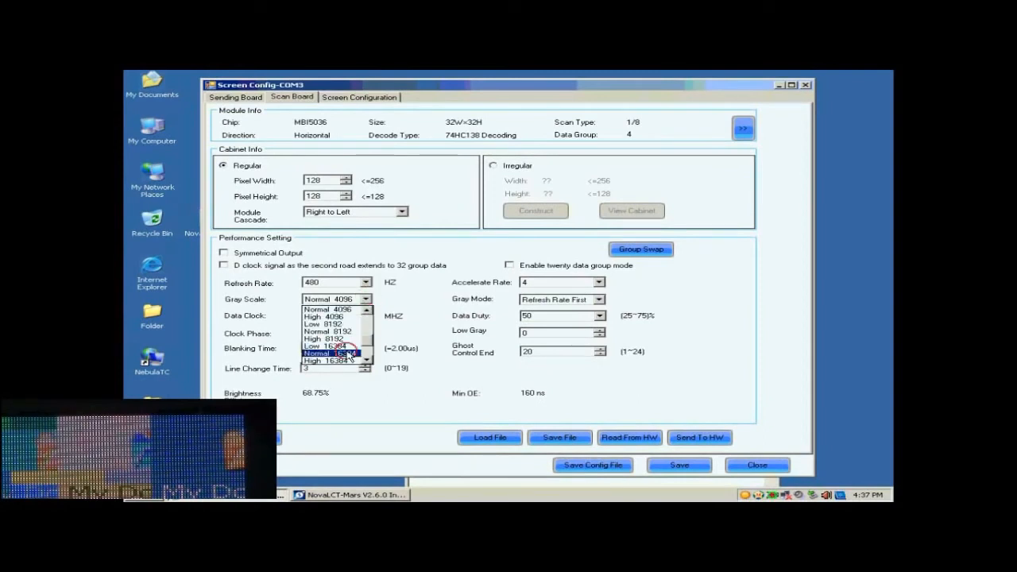
left_click(332, 353)
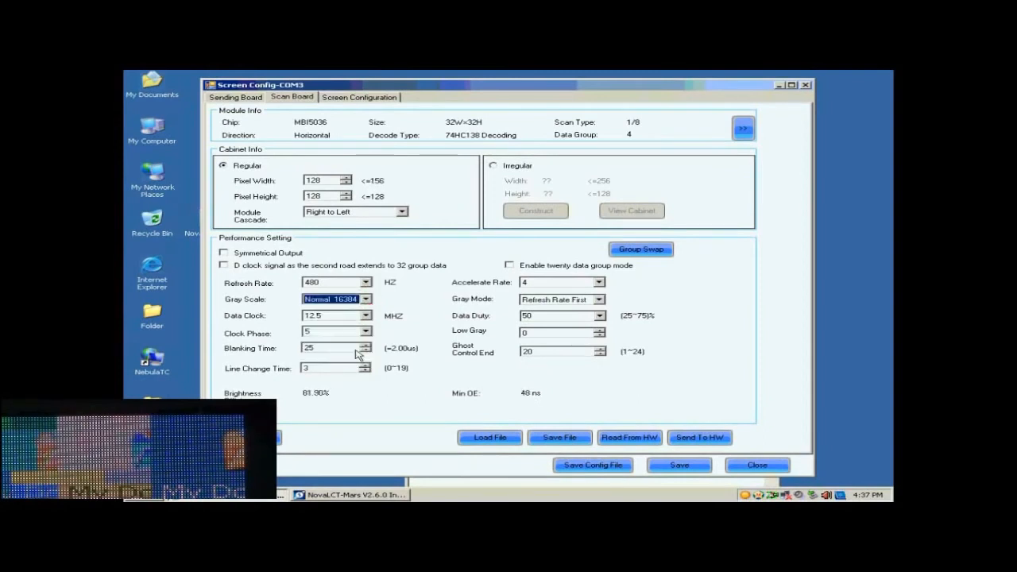
left_click(596, 301)
left_click(579, 318)
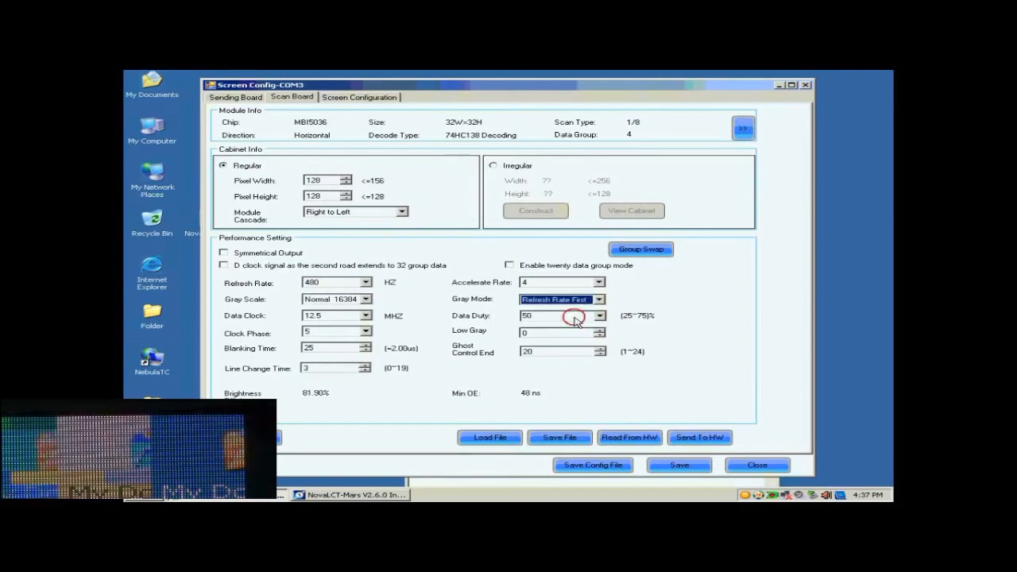
left_click(599, 282)
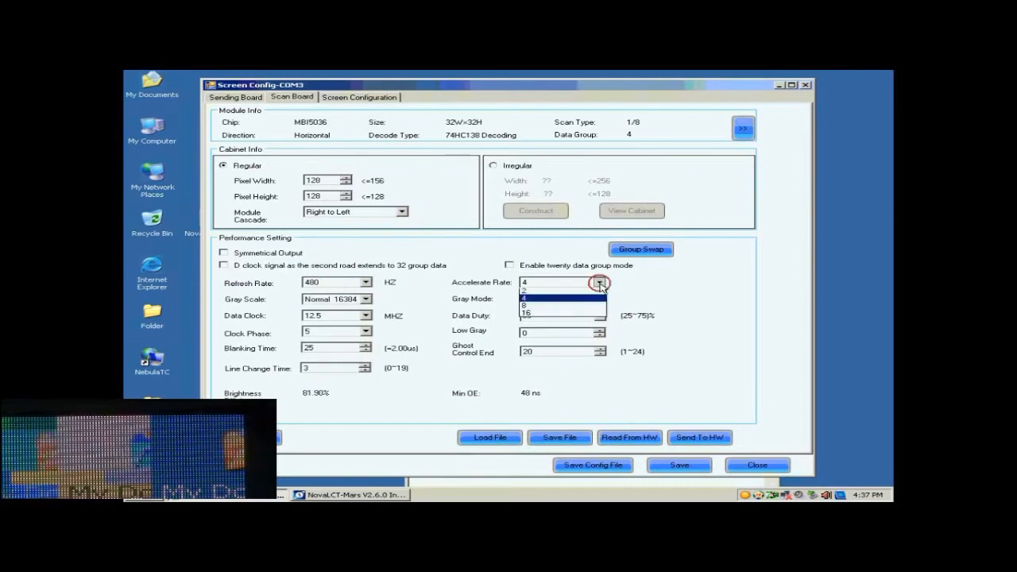
left_click(552, 313)
left_click(366, 283)
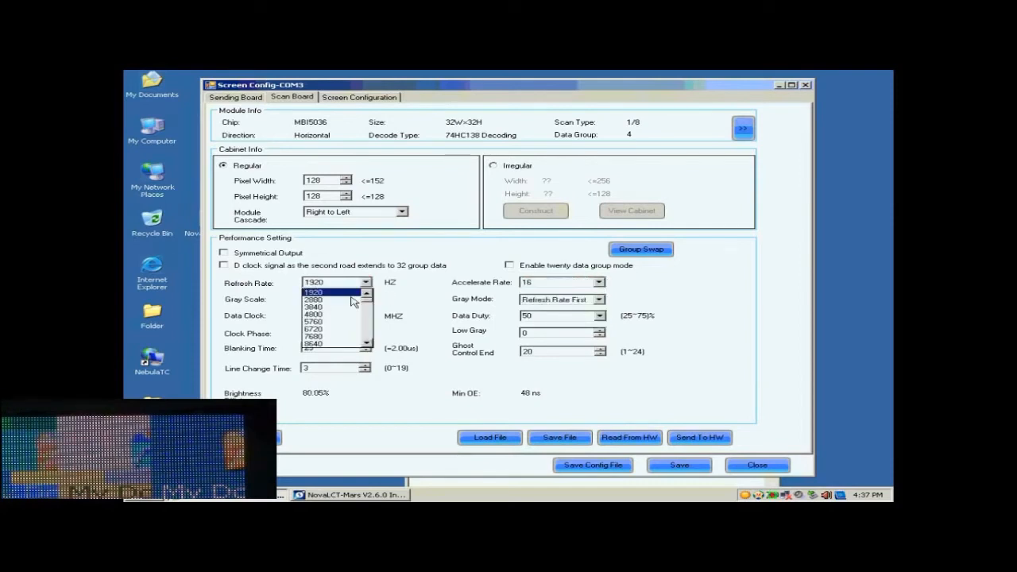
left_click(350, 303)
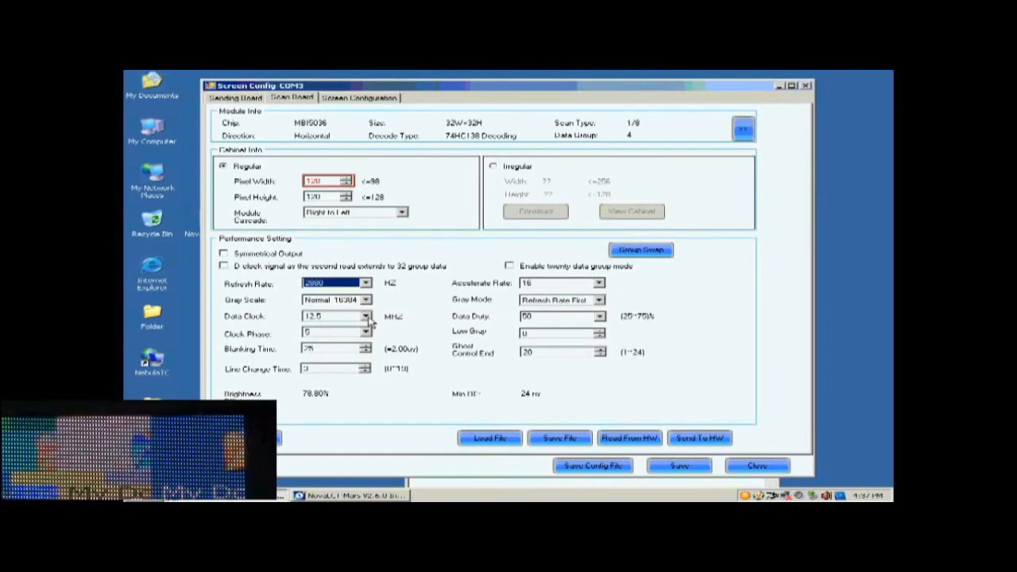
left_click(366, 317)
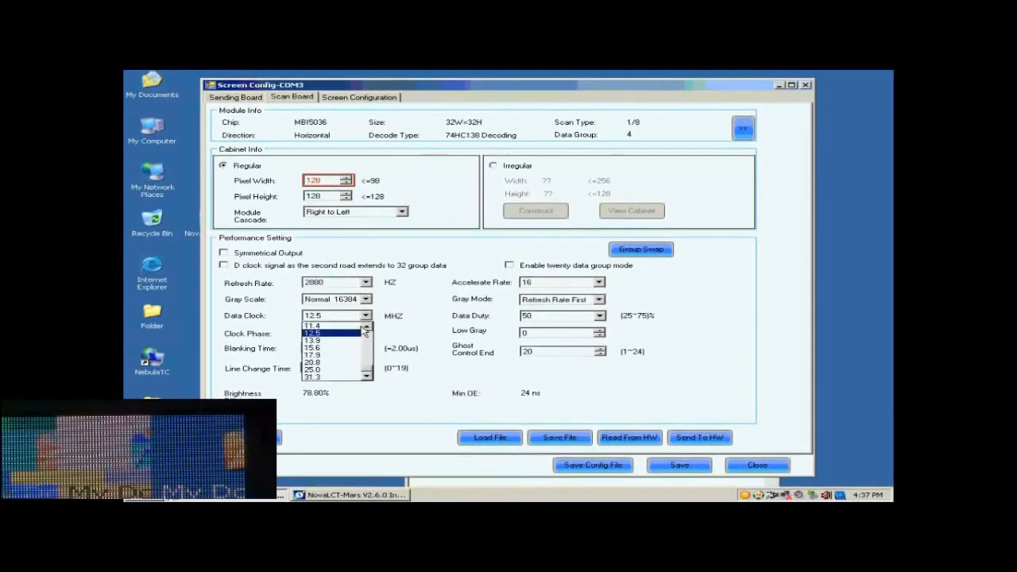
left_click(340, 355)
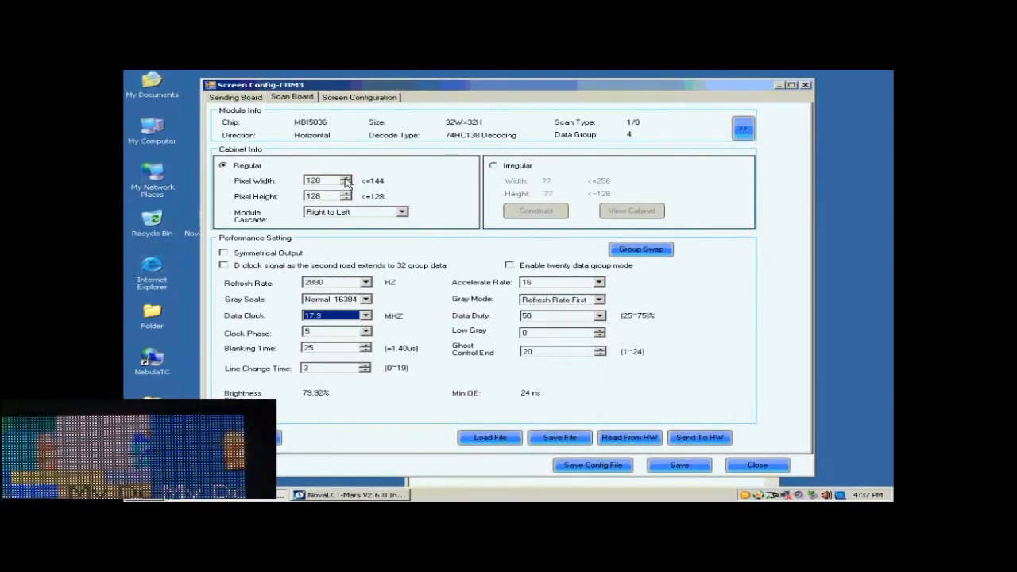
Step: Send the scan board parameters to all scan boards
left_click(693, 437)
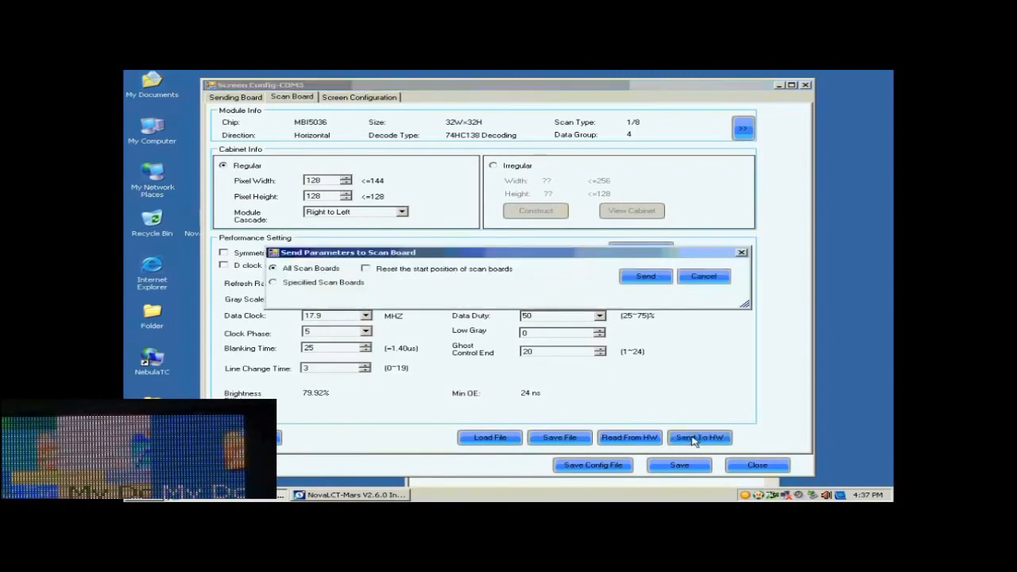
left_click(645, 276)
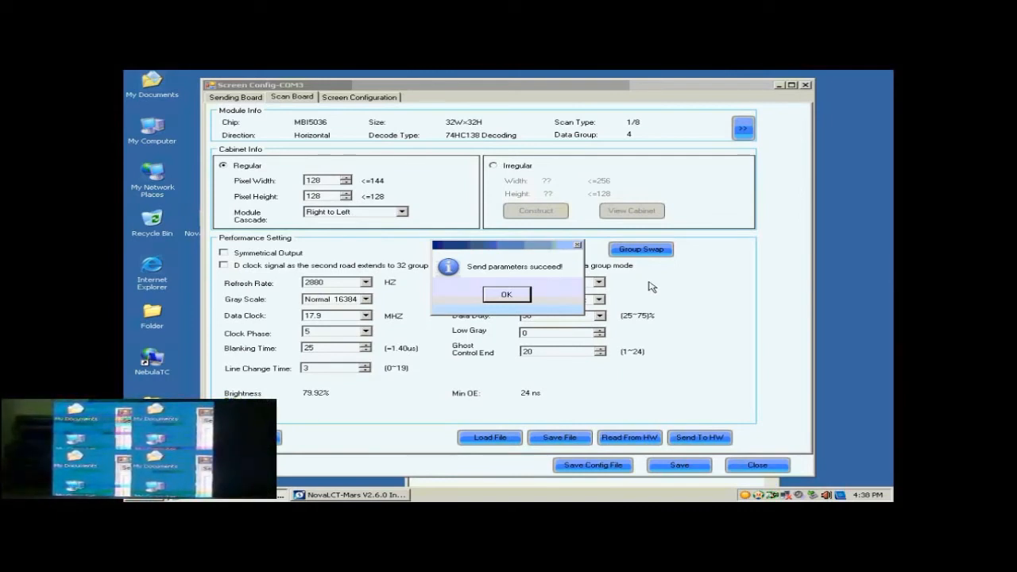
left_click(502, 294)
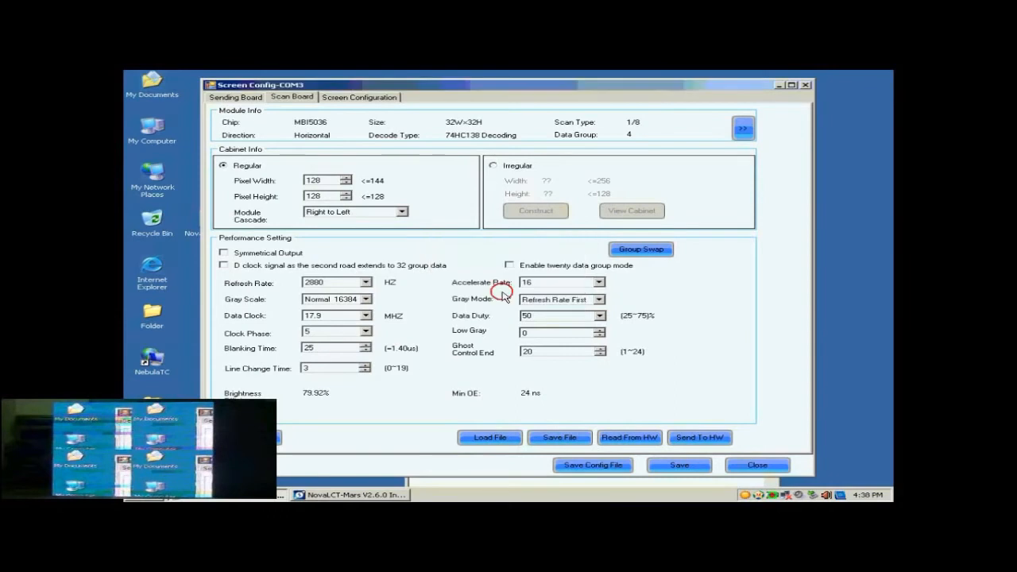
Step: Change the clock phase to 1 and resend the parameters to all scan boards
left_click(364, 331)
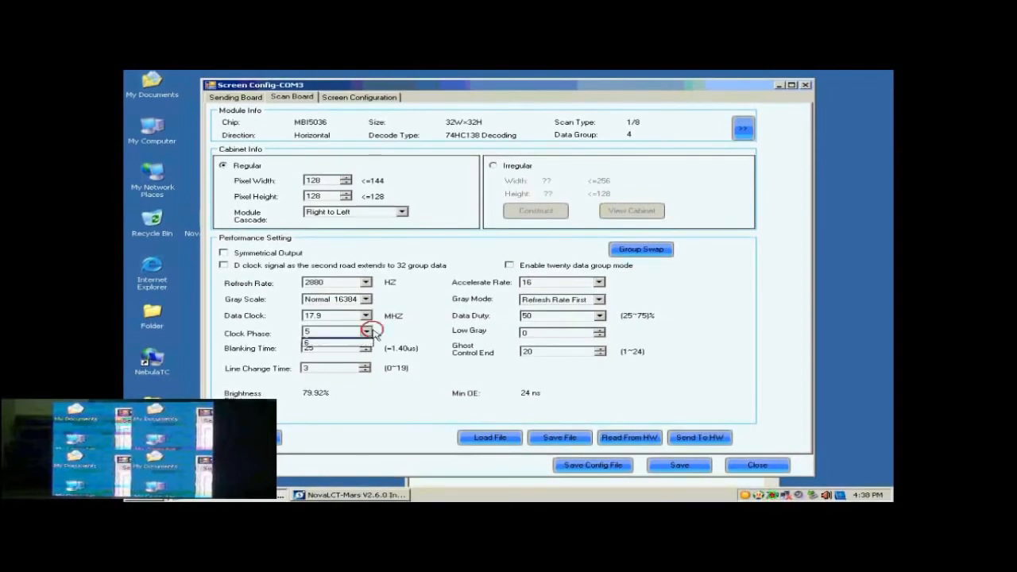
left_click(347, 350)
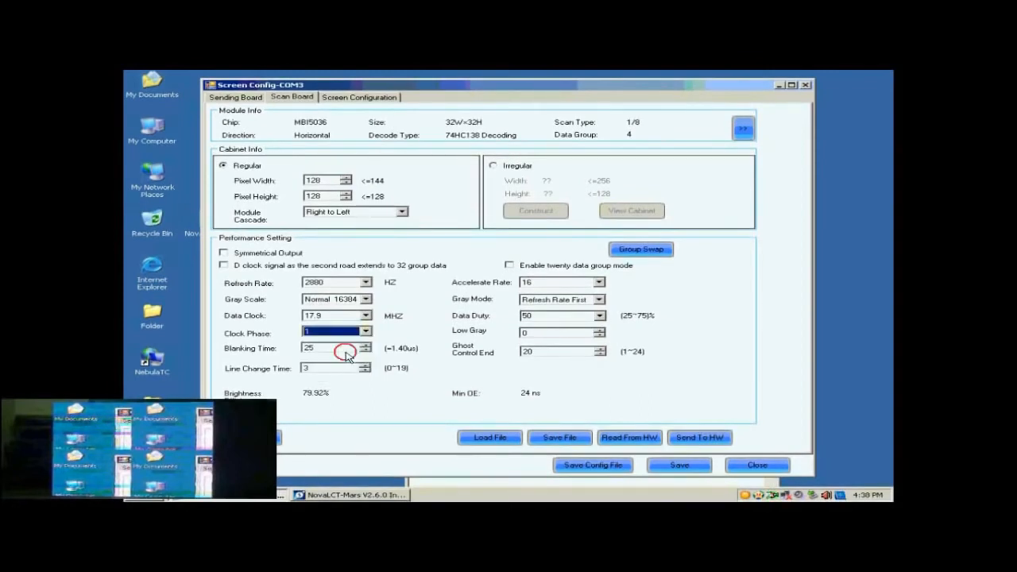
left_click(695, 437)
left_click(650, 279)
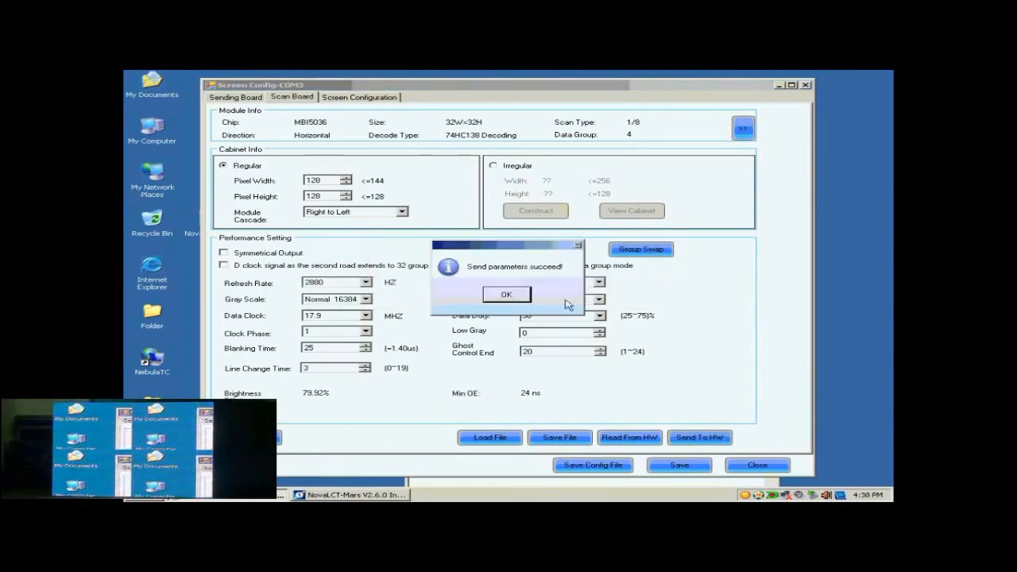
left_click(525, 297)
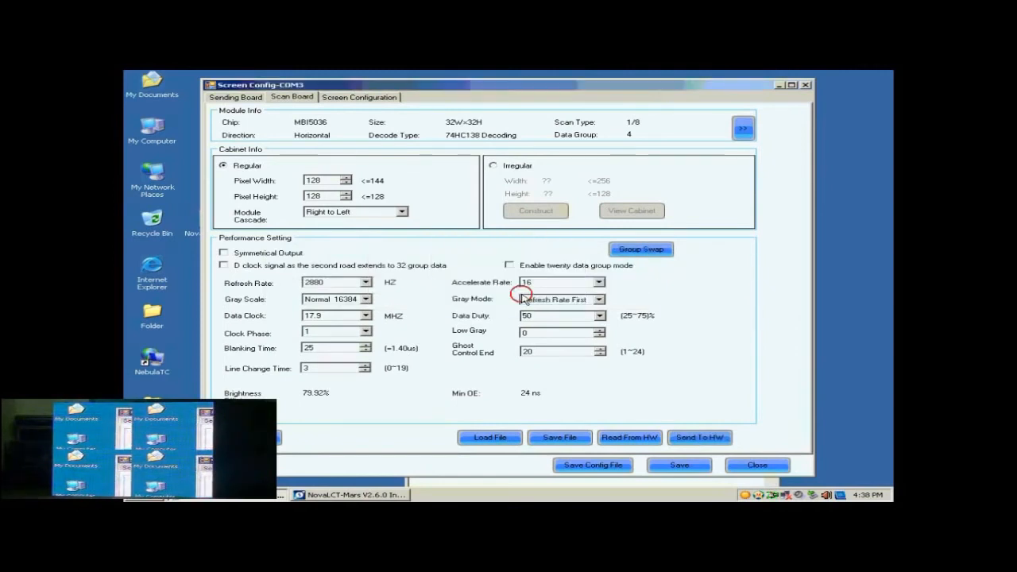
Step: Save the scan board settings to the hardware and move to the Screen Configuration page
left_click(669, 465)
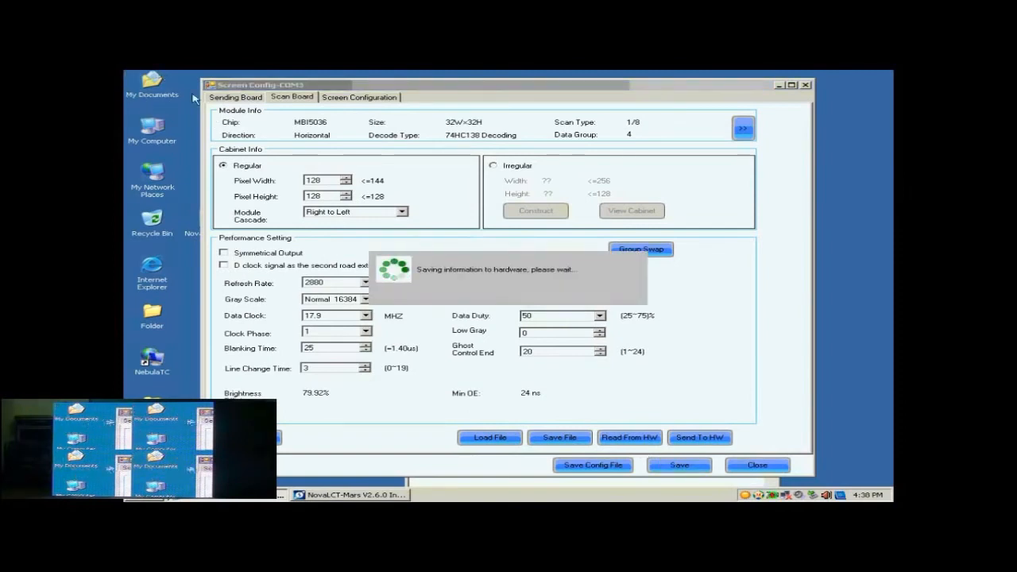
left_click(509, 294)
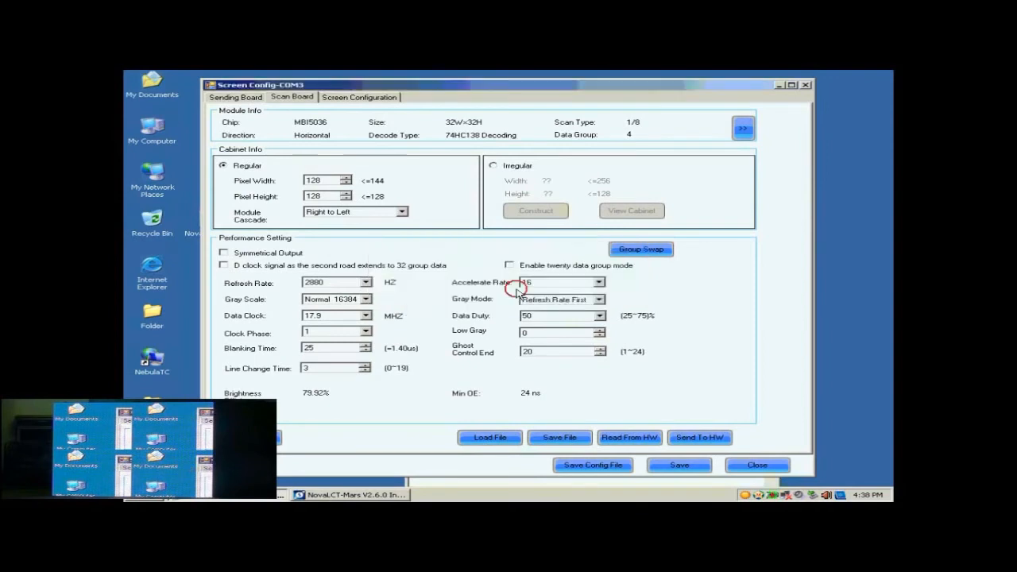
left_click(347, 98)
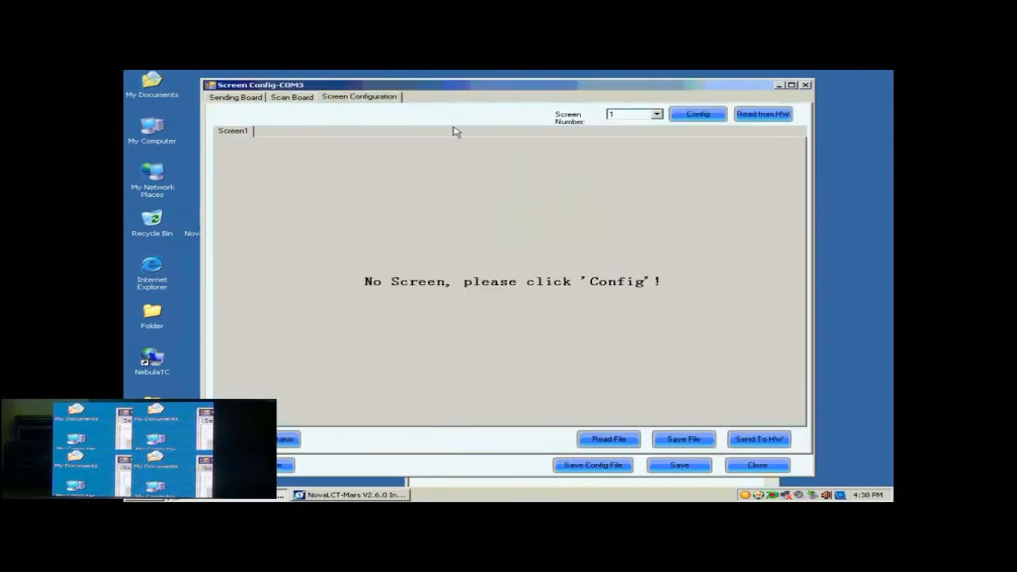
Step: Create a standard screen on sending board 1, port 1, with 2 columns and 2 rows of 128 × 128 scan boards
left_click(699, 114)
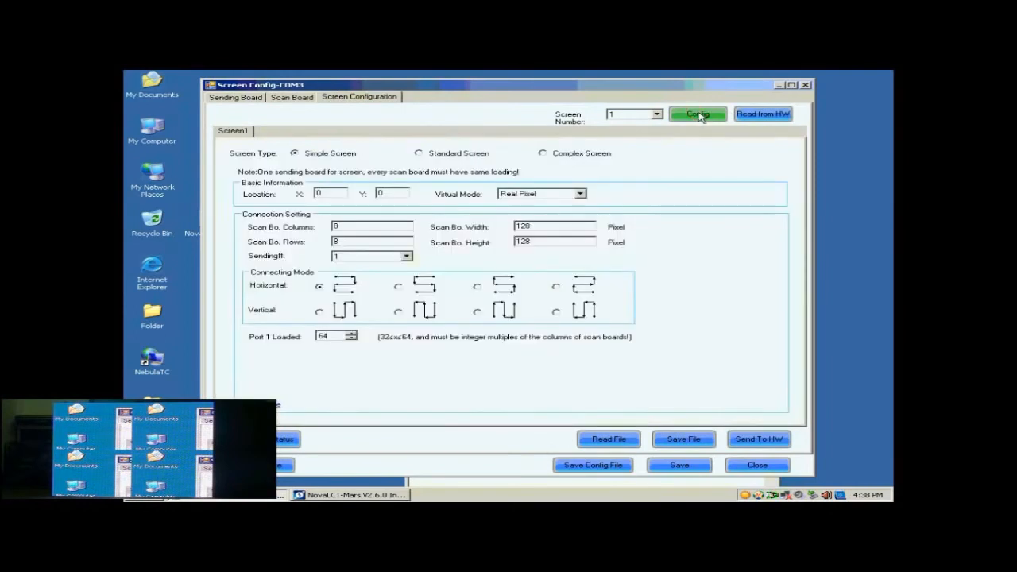
left_click(435, 159)
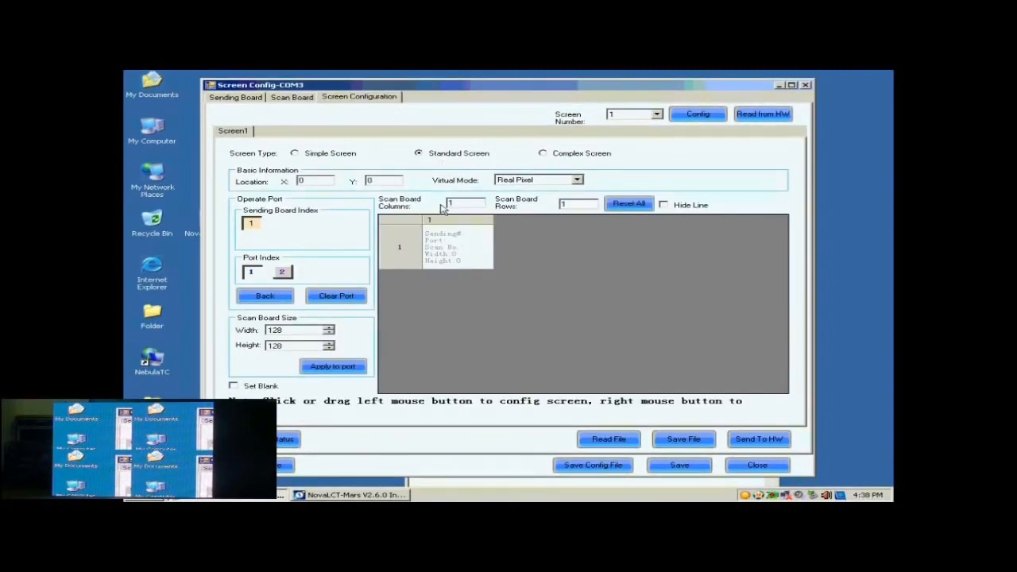
left_click(255, 274)
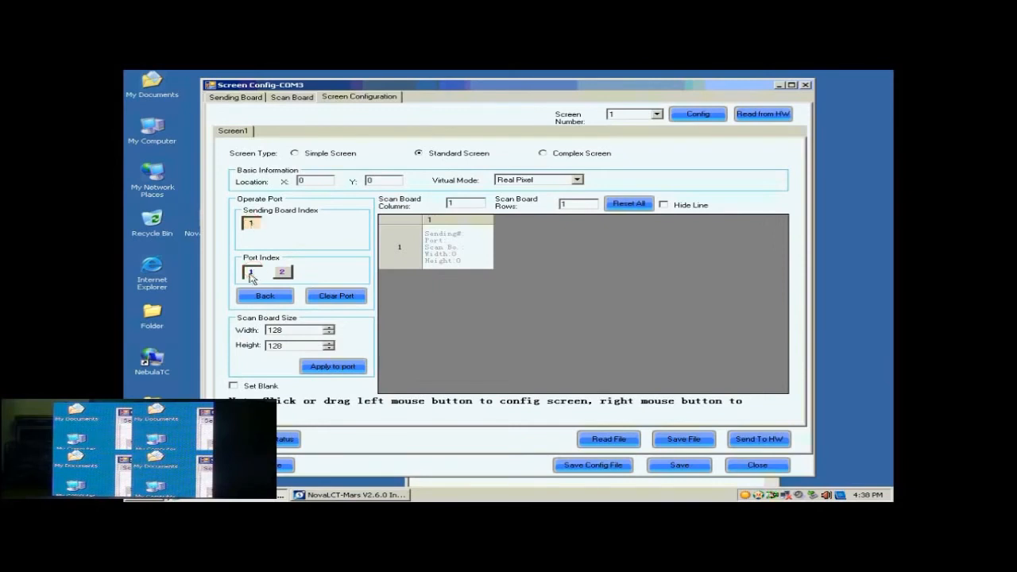
left_click(461, 203)
left_click_drag(462, 203, 437, 206)
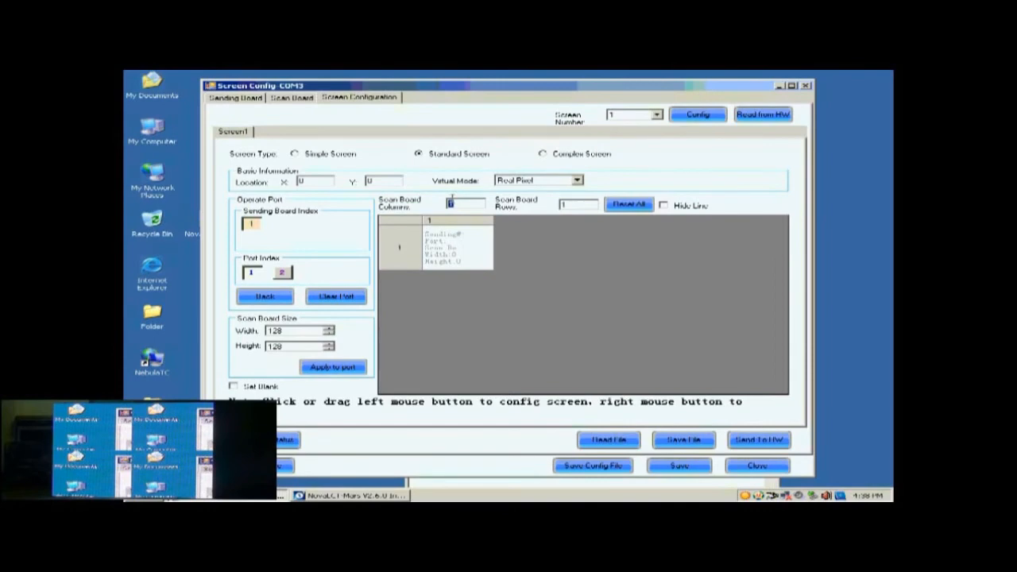
type("2")
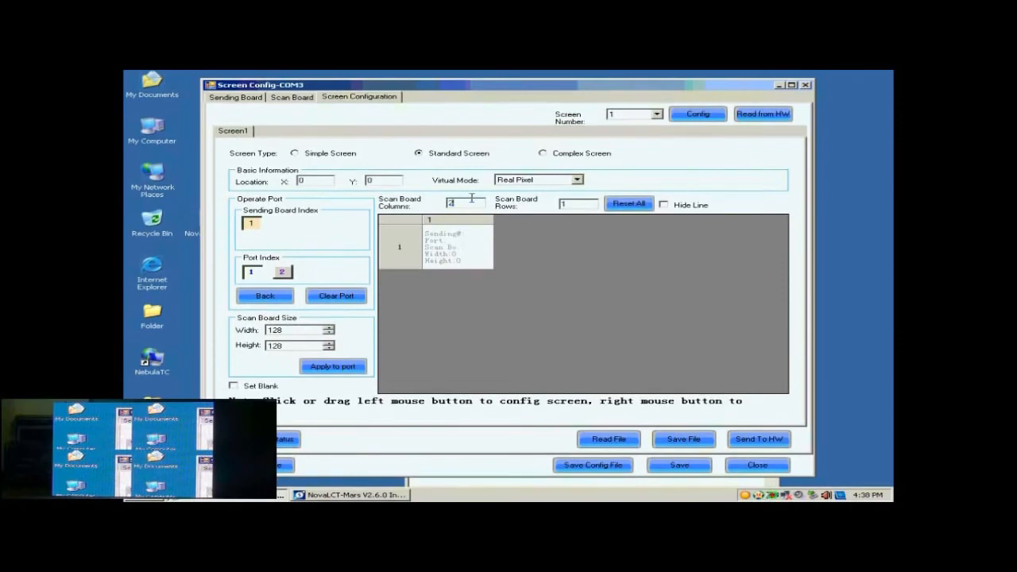
left_click(577, 204)
left_click_drag(577, 204, 541, 209)
type("2")
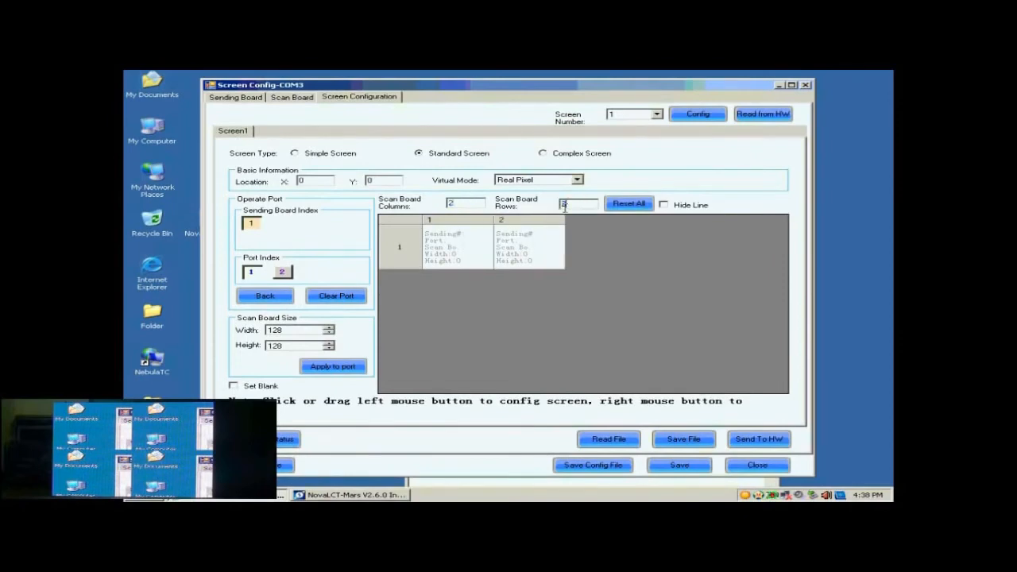
left_click(575, 203)
left_click(624, 204)
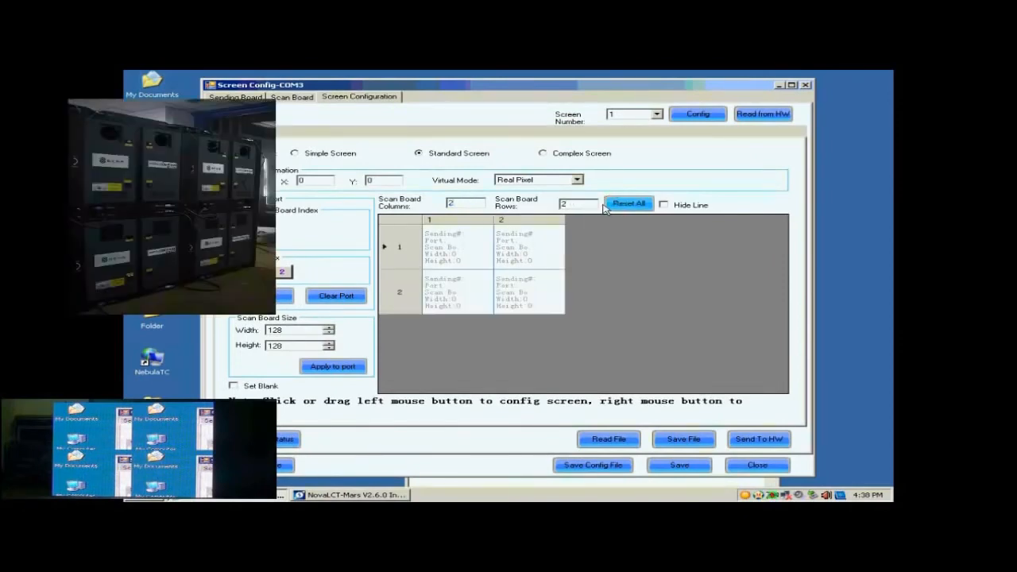
left_click(273, 330)
left_click(274, 346)
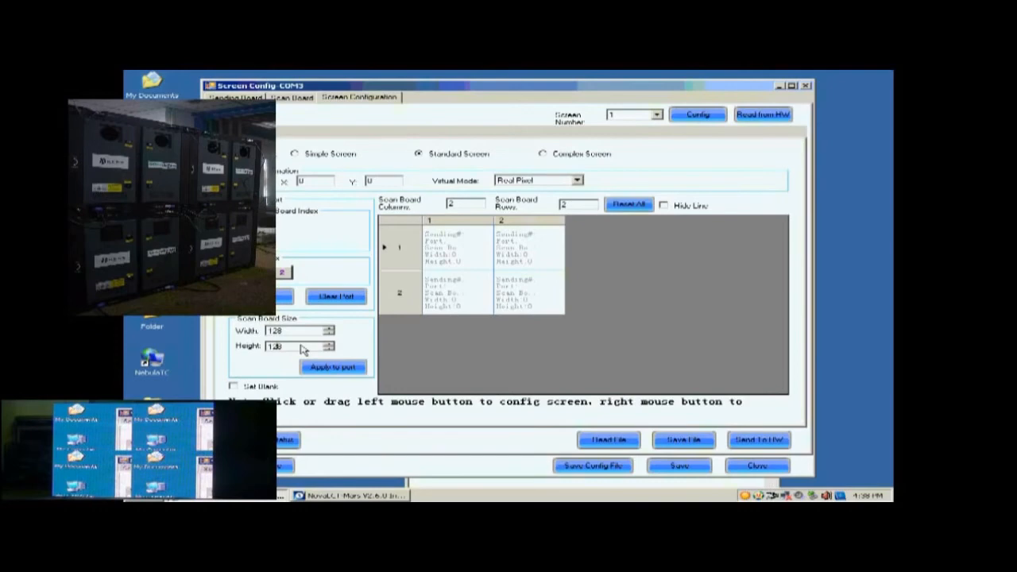
Step: Assign scan boards 1–4 to cells R1C2, R1C1, R2C1 and R2C2
left_click(516, 251)
left_click(472, 256)
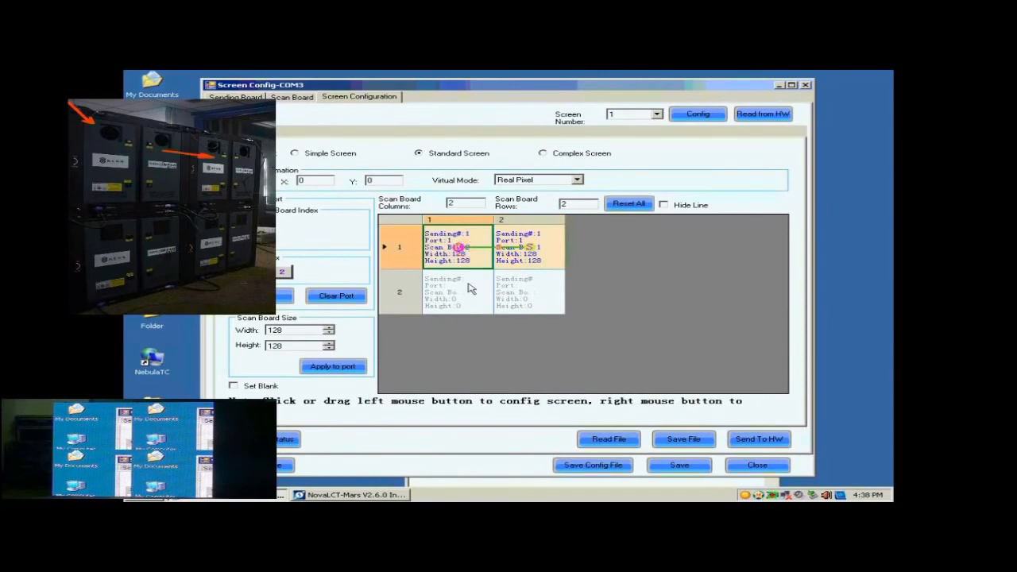
left_click(471, 289)
left_click(540, 299)
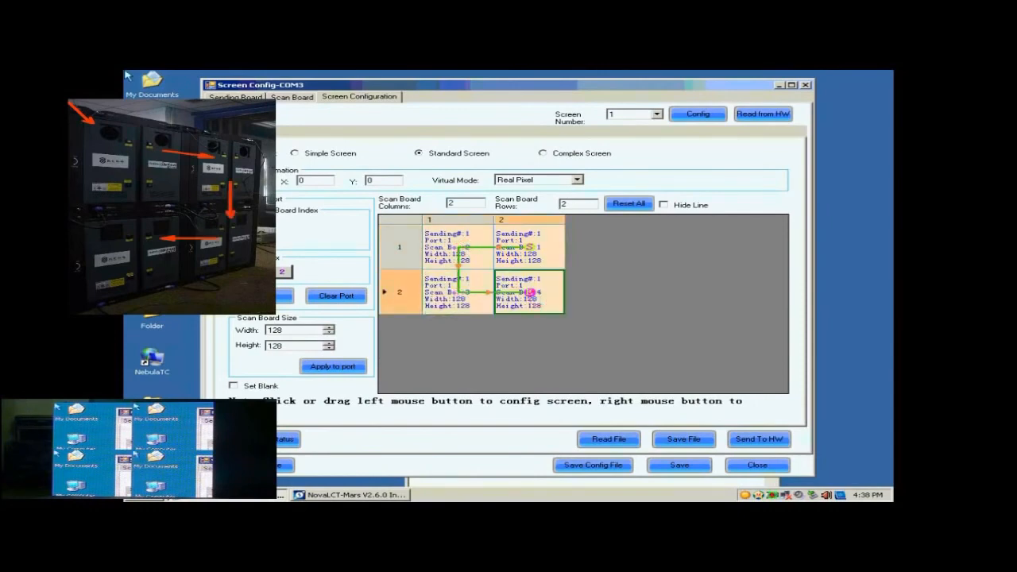
Step: Send the 2 × 2 screen layout to the hardware, then save it, dismissing both confirmations
left_click(752, 443)
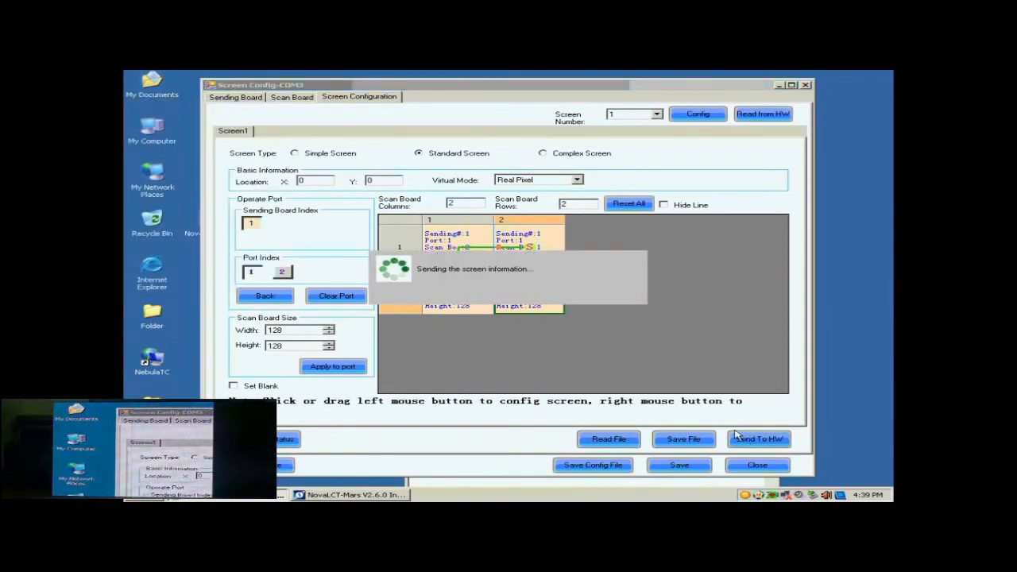
left_click(521, 295)
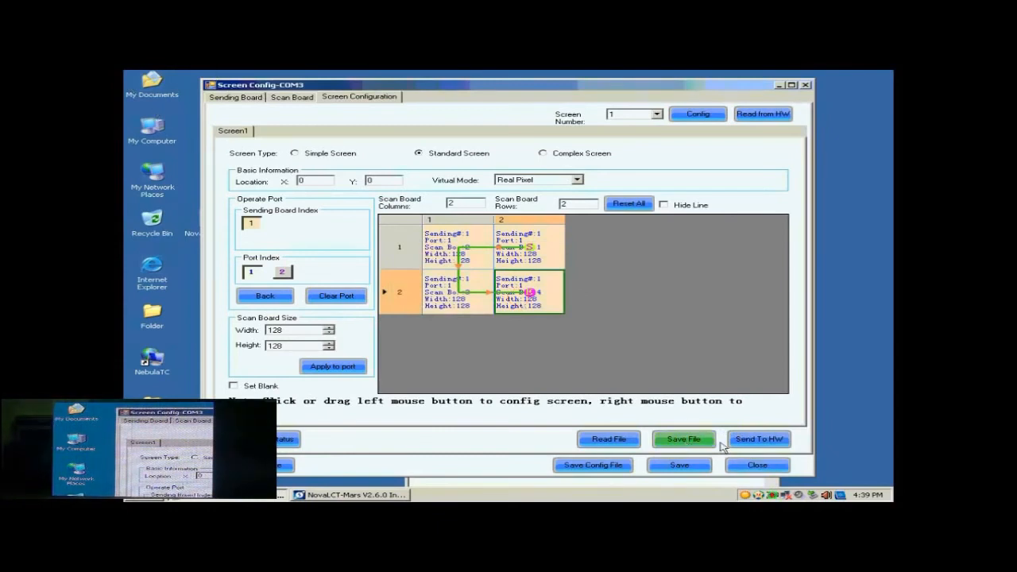
left_click(696, 467)
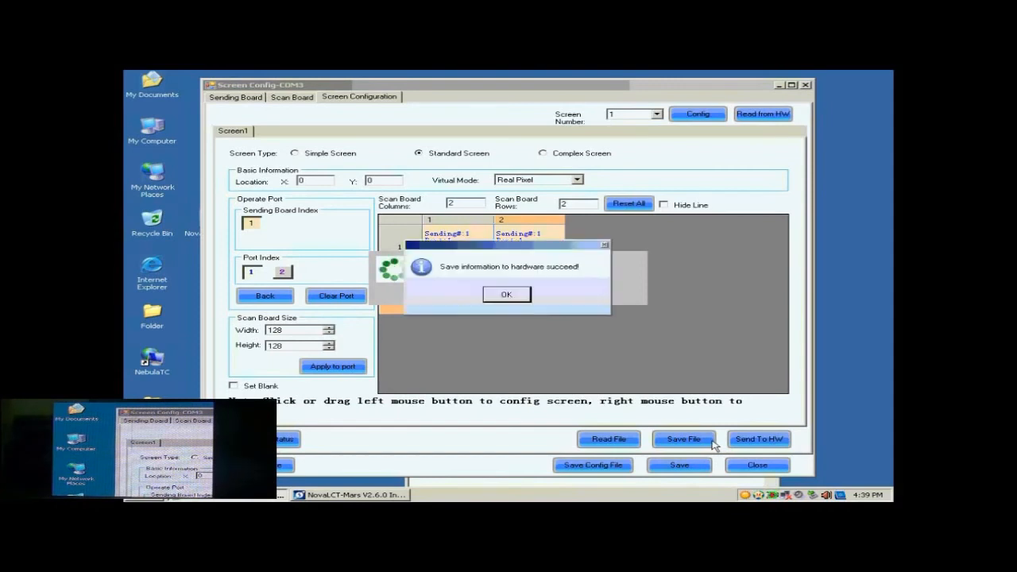
left_click(525, 296)
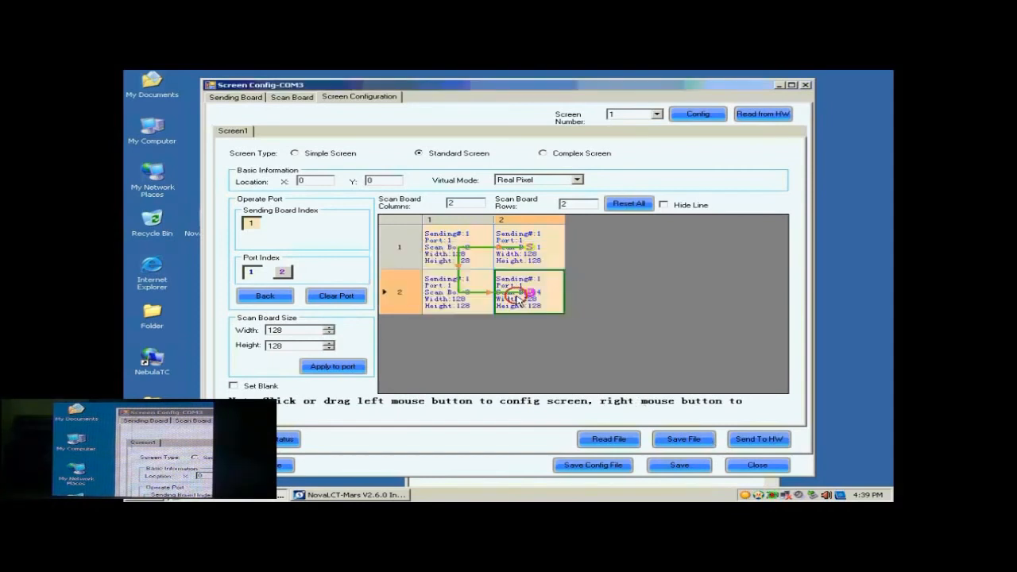
Step: Save the full configuration to the Desktop as the system profile 'buckup data.scfg'
left_click(594, 467)
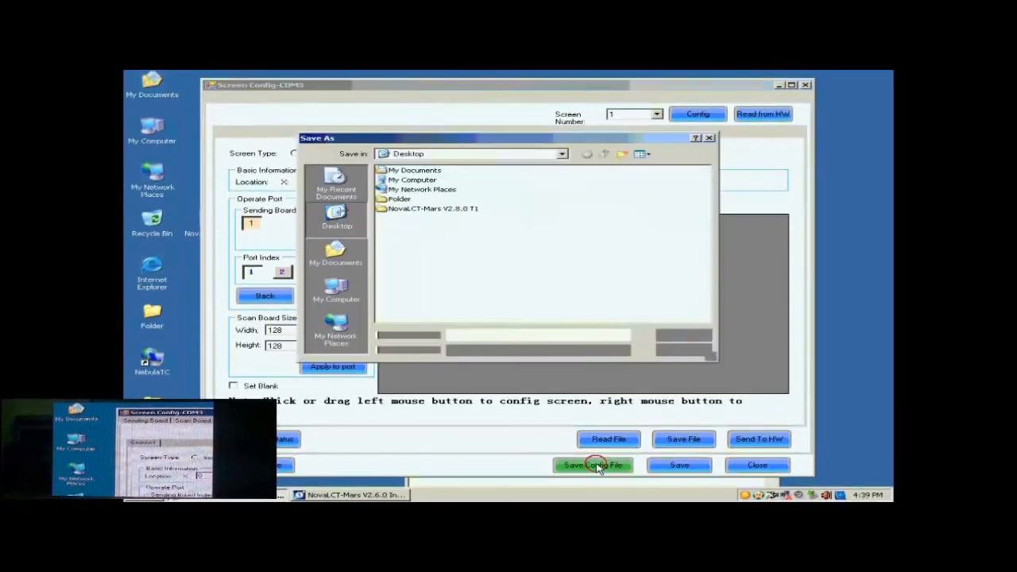
left_click(496, 335)
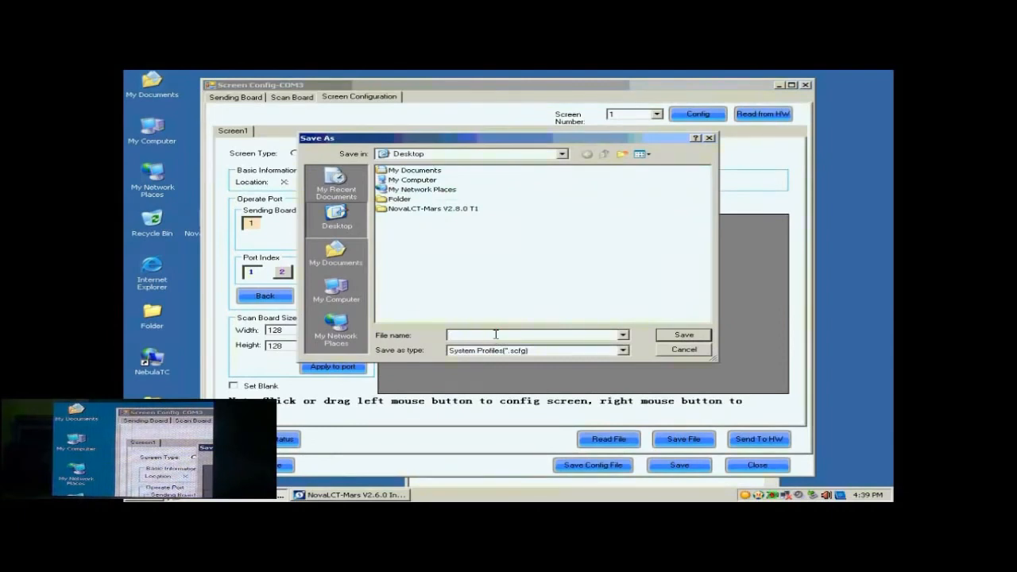
type("buckup data")
left_click(683, 334)
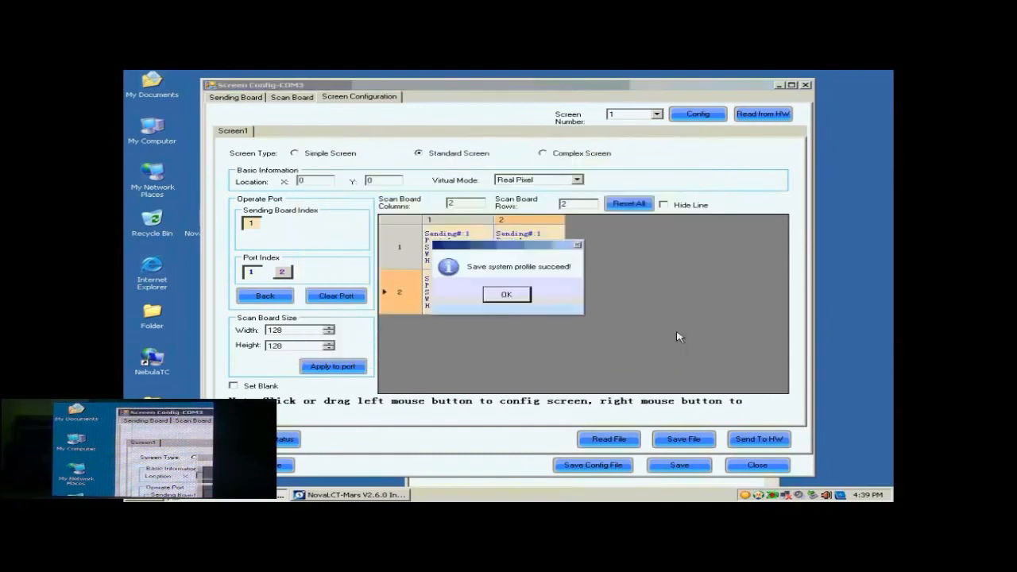
left_click(509, 299)
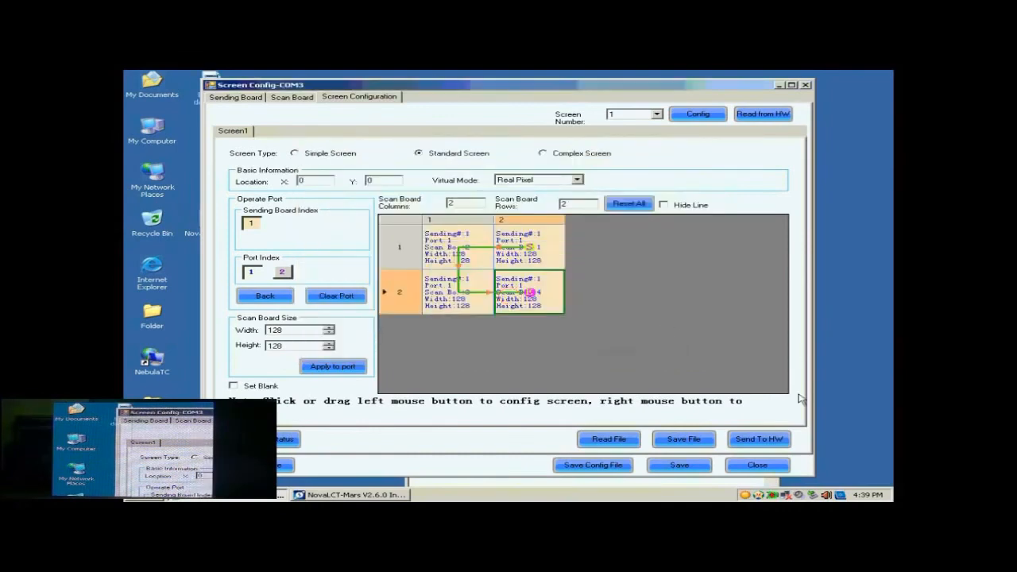
Step: Reopen Screen Config and load the saved buckup data.scfg profile
left_click(761, 468)
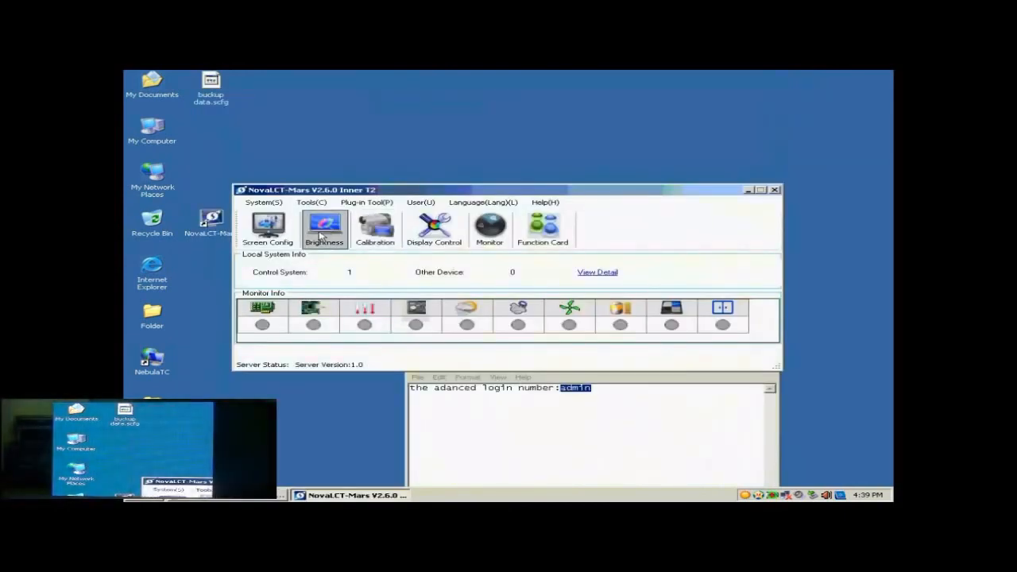
left_click(286, 235)
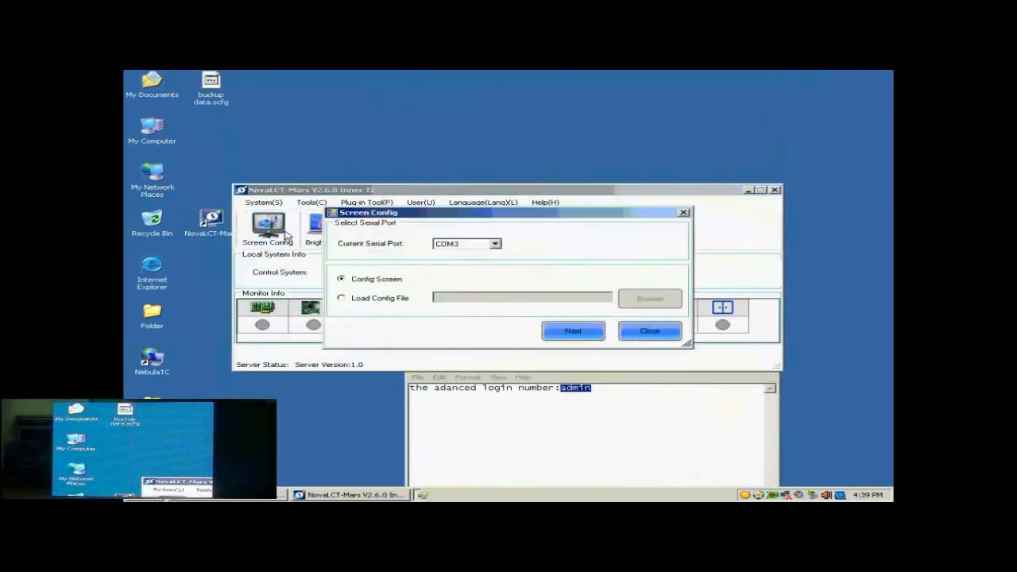
left_click(377, 301)
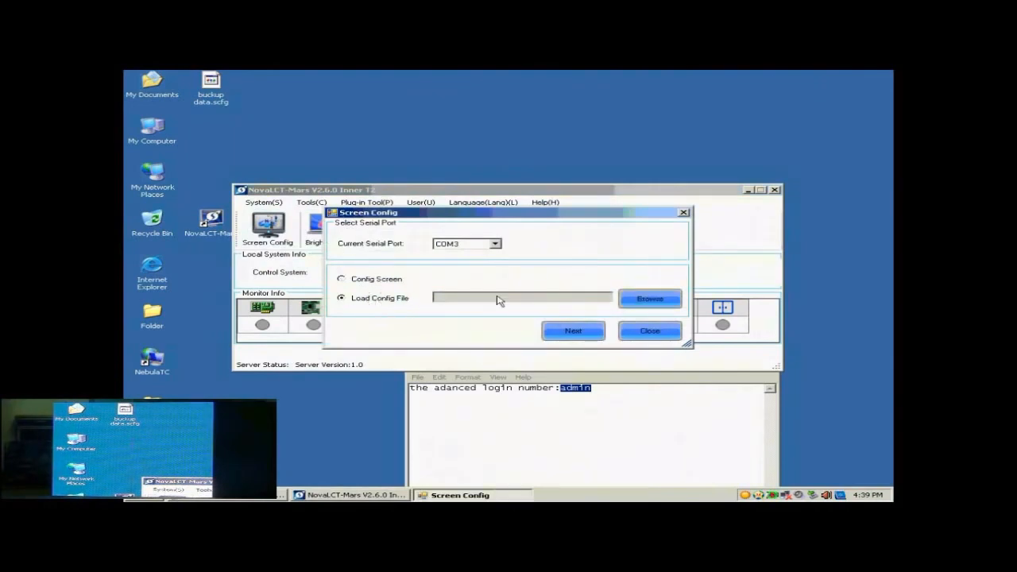
left_click(632, 298)
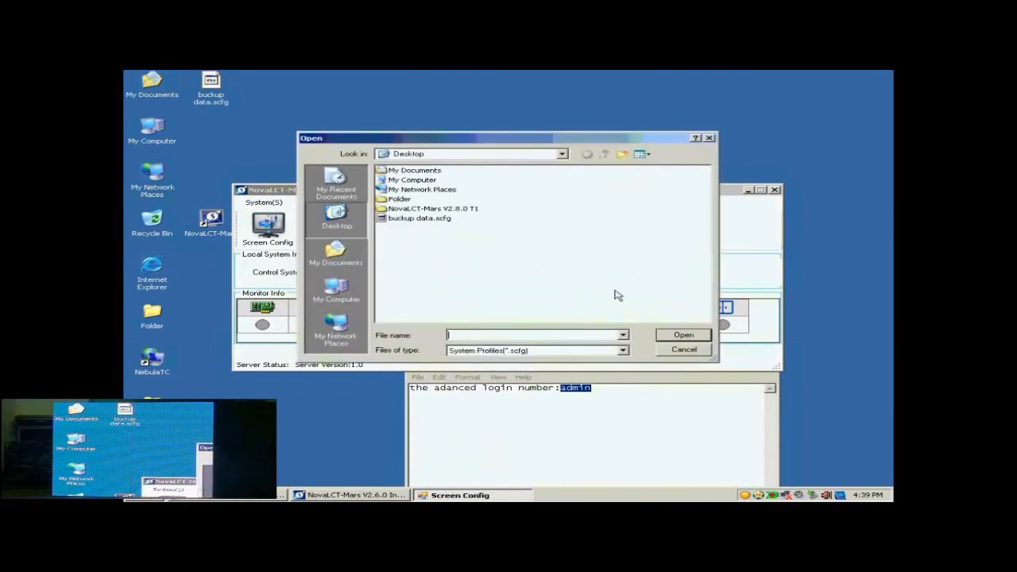
left_click(419, 217)
left_click(683, 334)
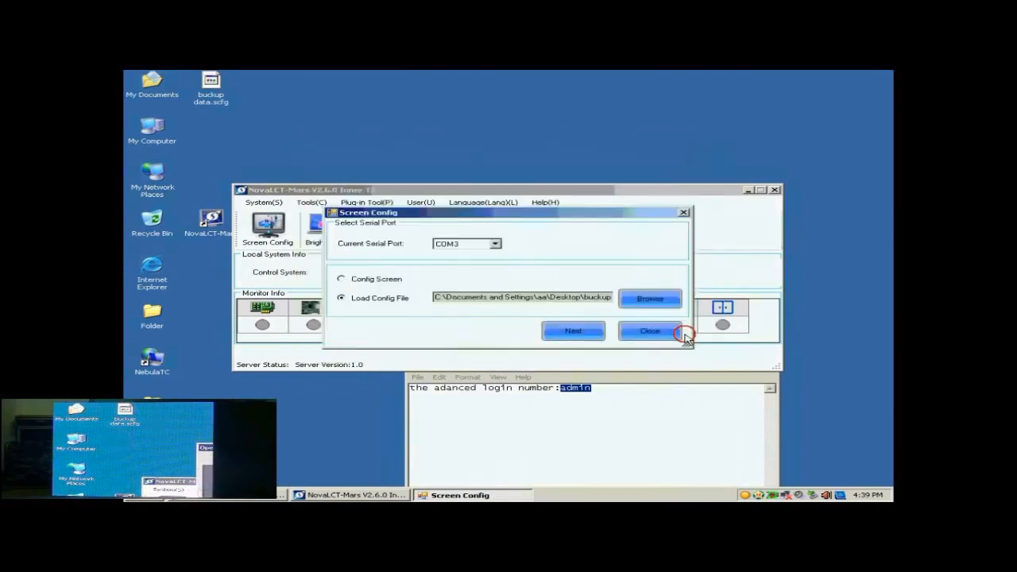
Step: Apply the loaded profile to the screen and confirm the configuration finished
left_click(580, 332)
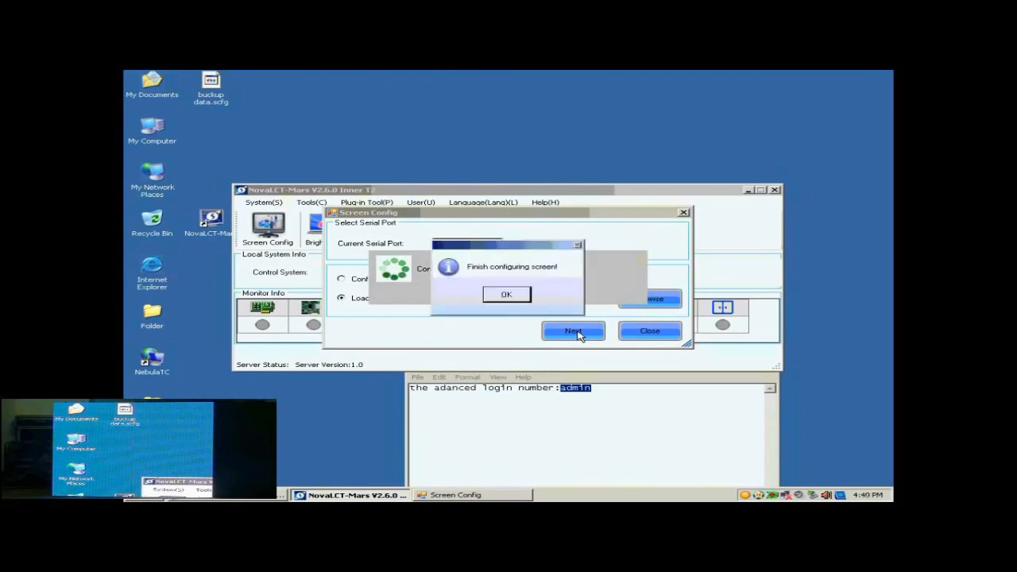
left_click(517, 295)
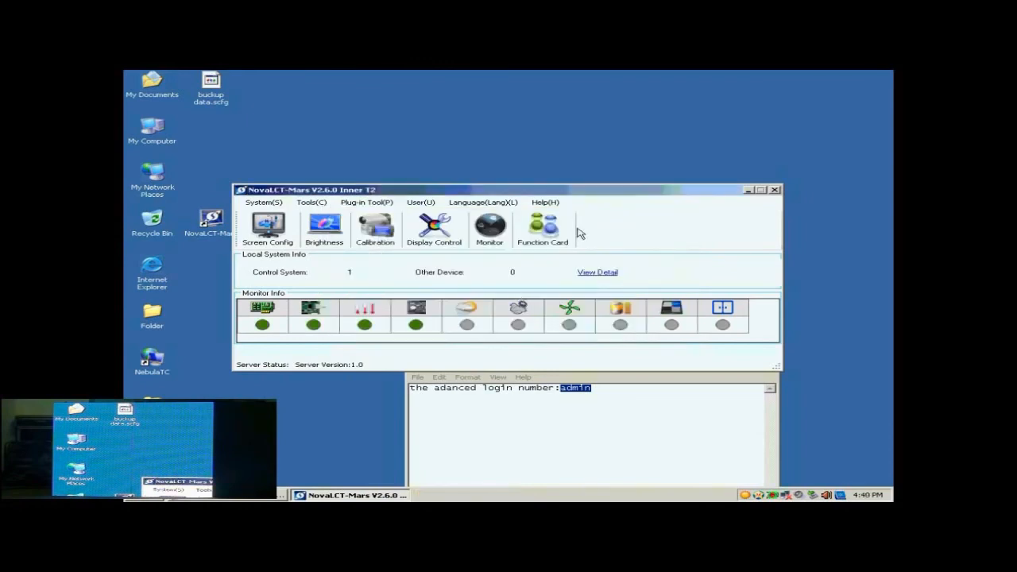
left_click_drag(587, 193, 588, 166)
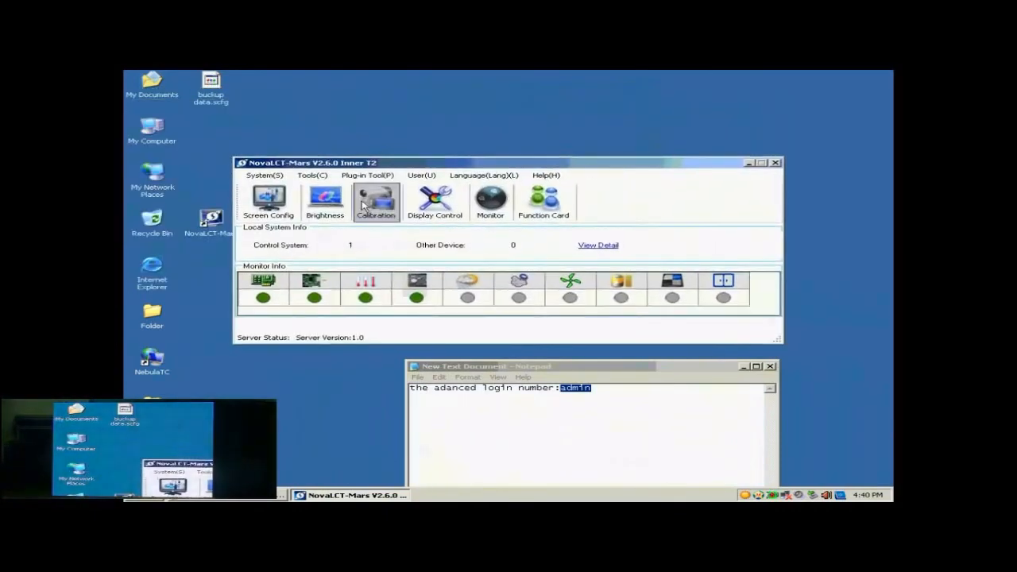